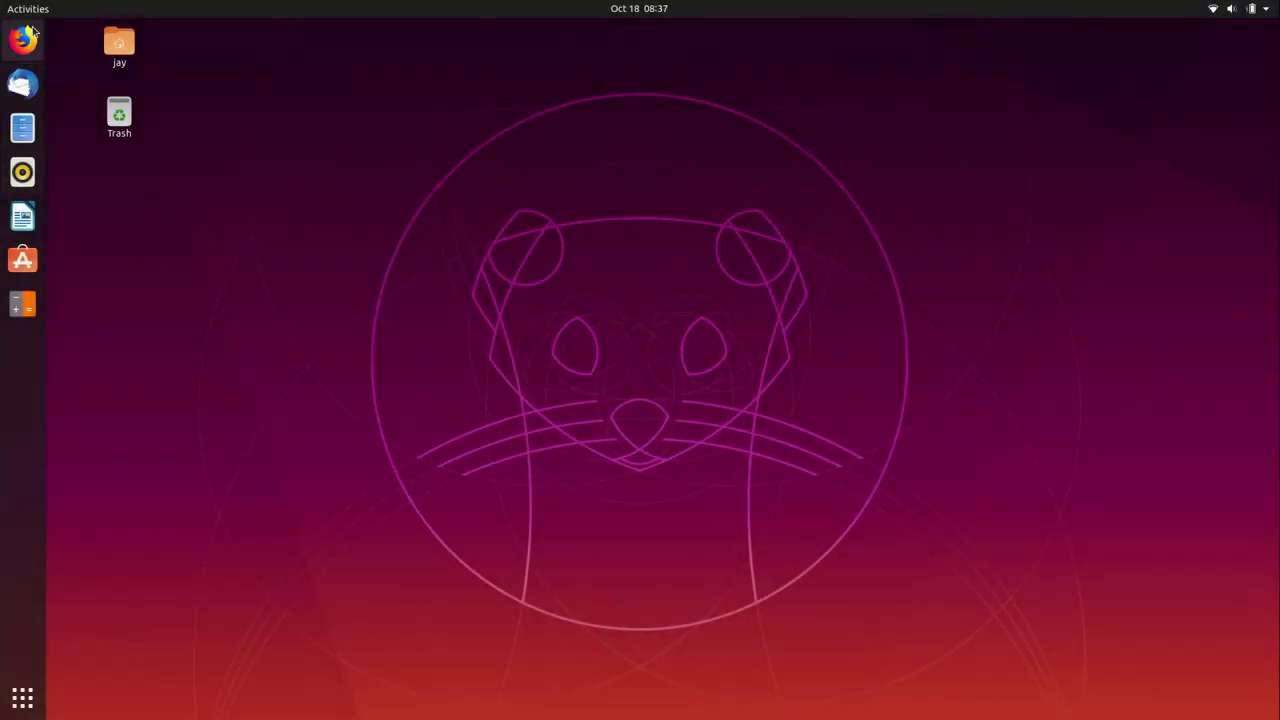
Step: Open ubuntu-mate.org in Firefox, go to Download and pick the 64-bit architecture
left_click(24, 38)
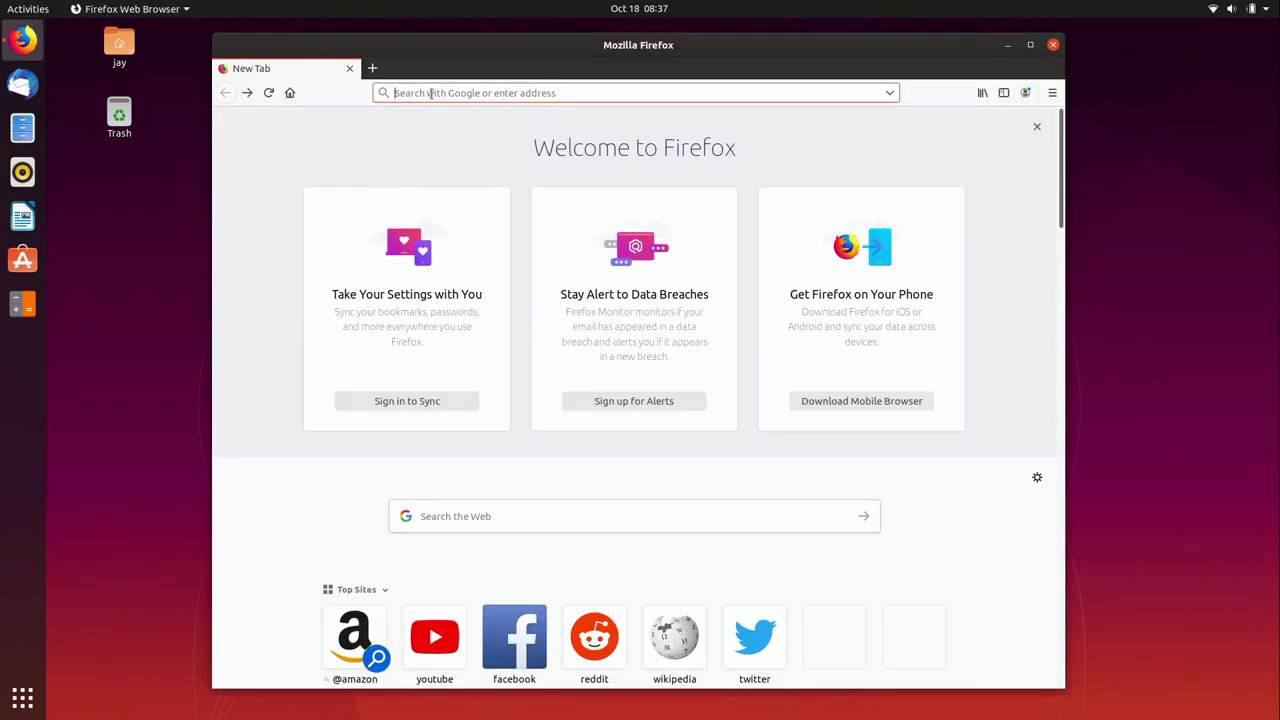
type("https://ubuntu-mate.org/")
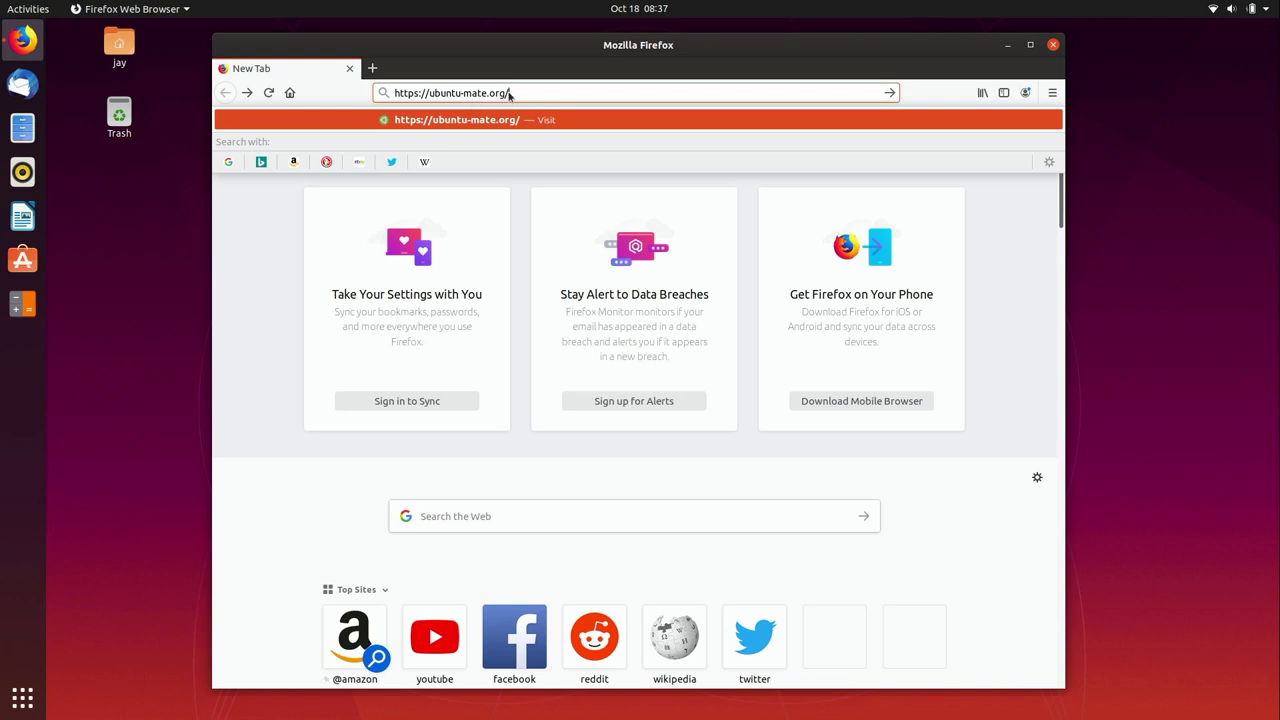
key("Return")
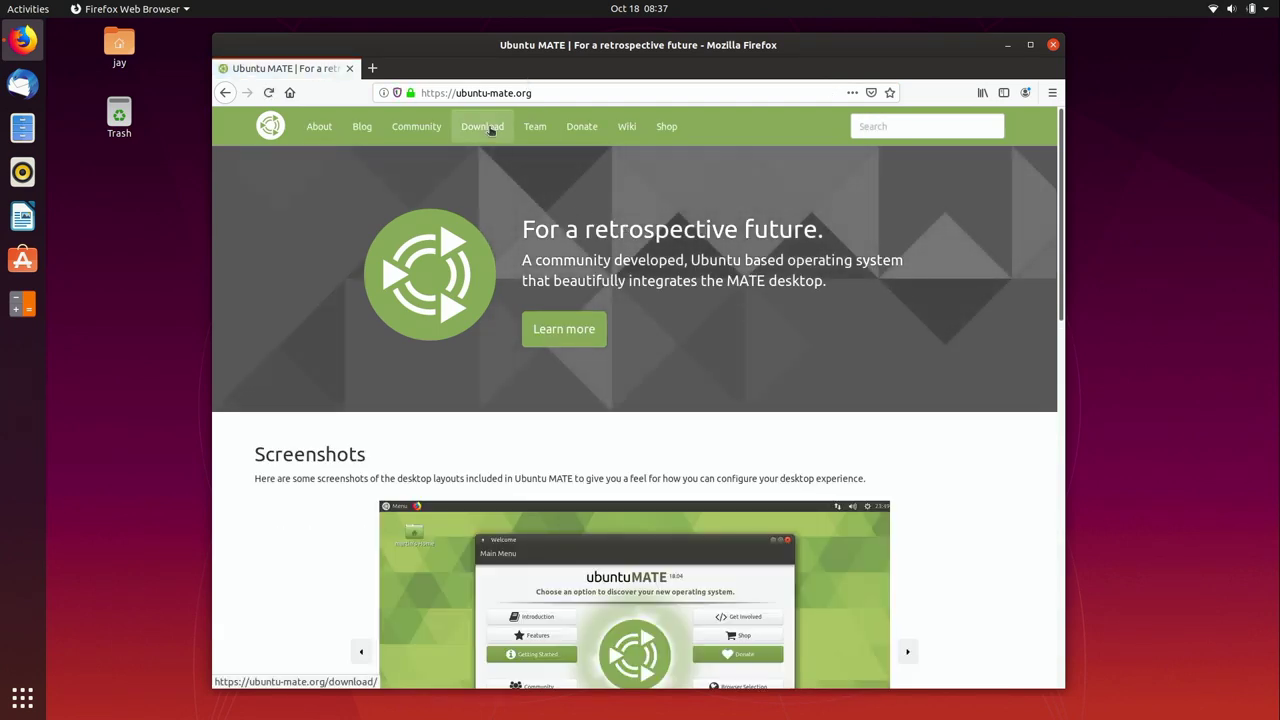
left_click(490, 130)
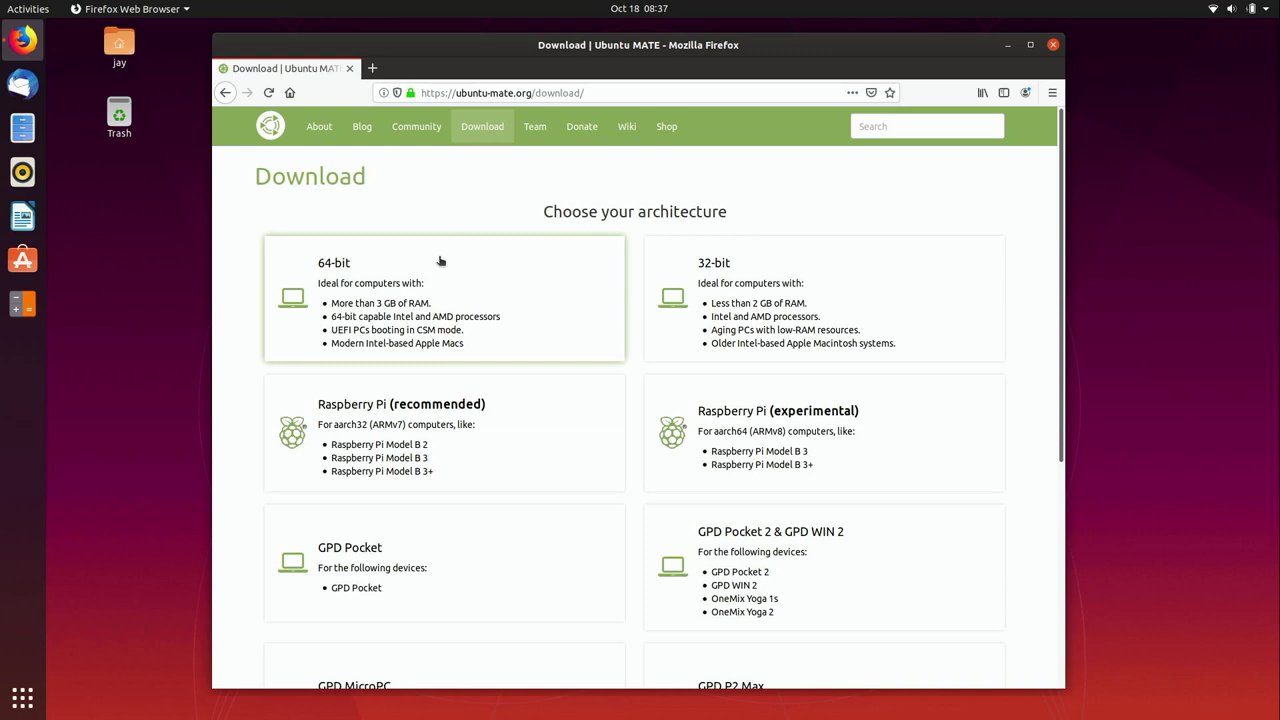
left_click(440, 261)
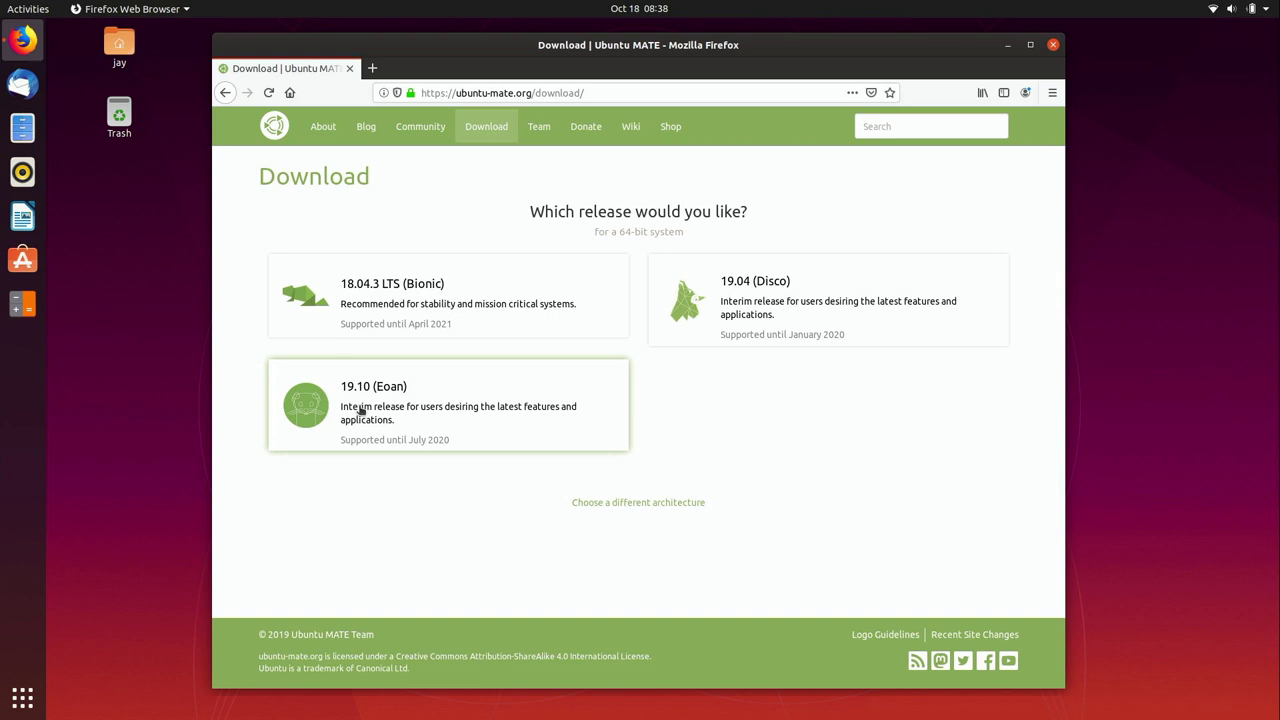
Step: Select the 19.10 Eoan release for download, then close Firefox
left_click(362, 408)
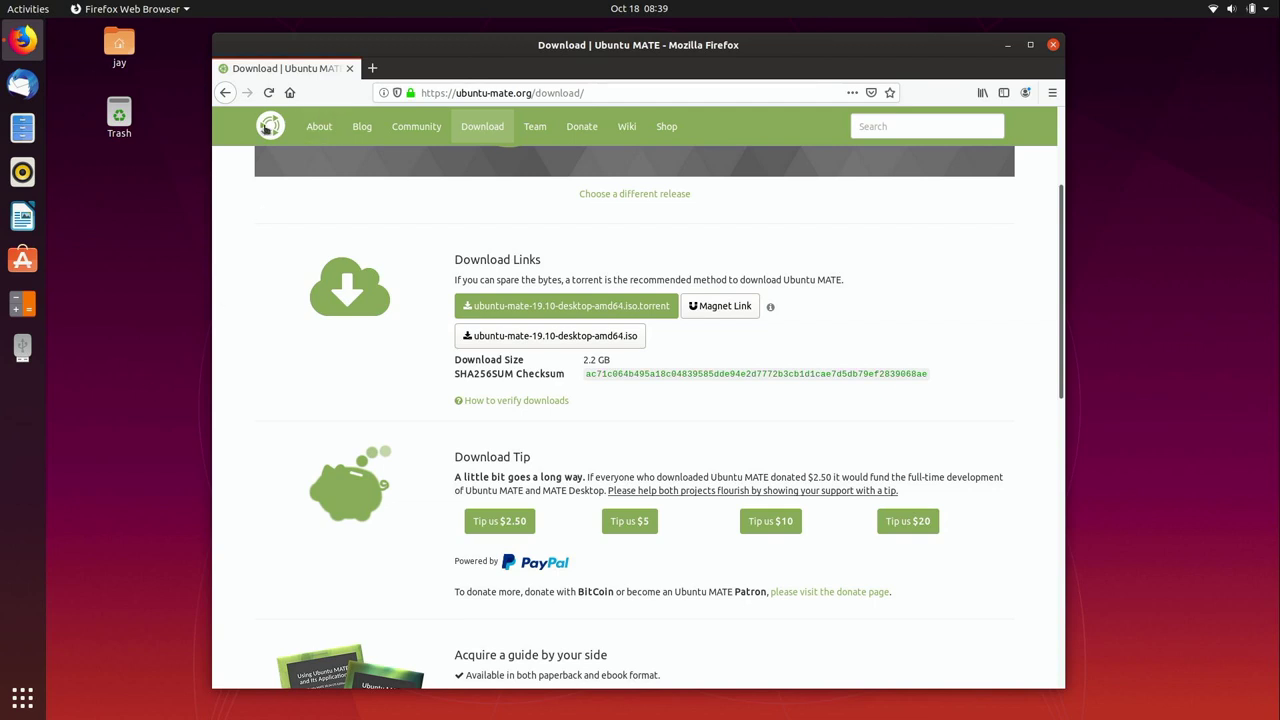
left_click(349, 68)
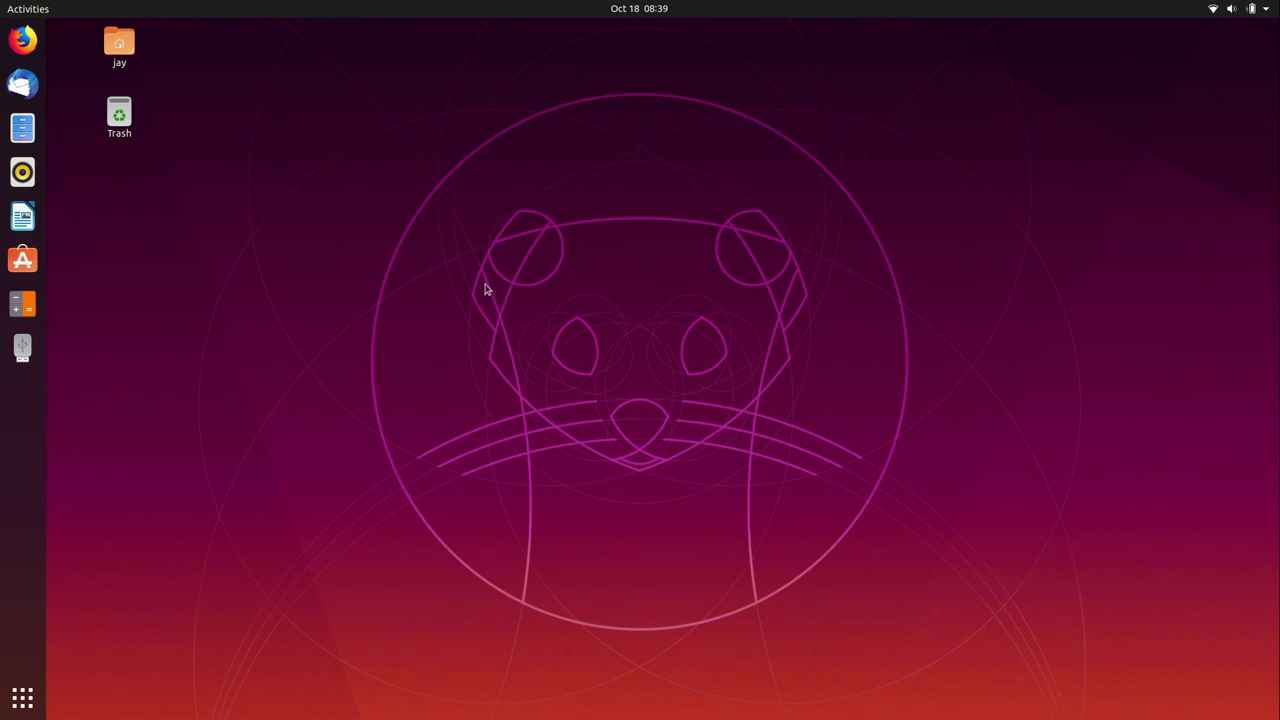
Step: Power off and boot from 'UEFI: PMAP, Partition 1' in the BIOS boot menu
left_click(1250, 8)
left_click(1227, 210)
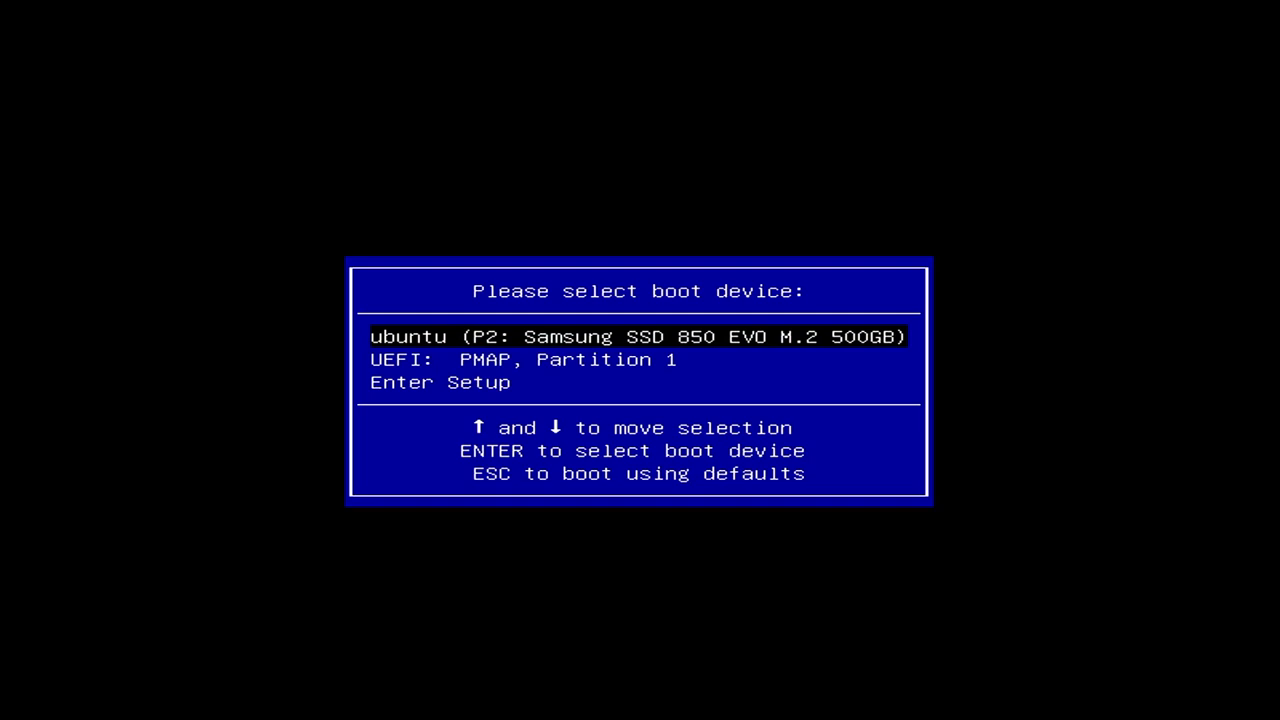
key("Down")
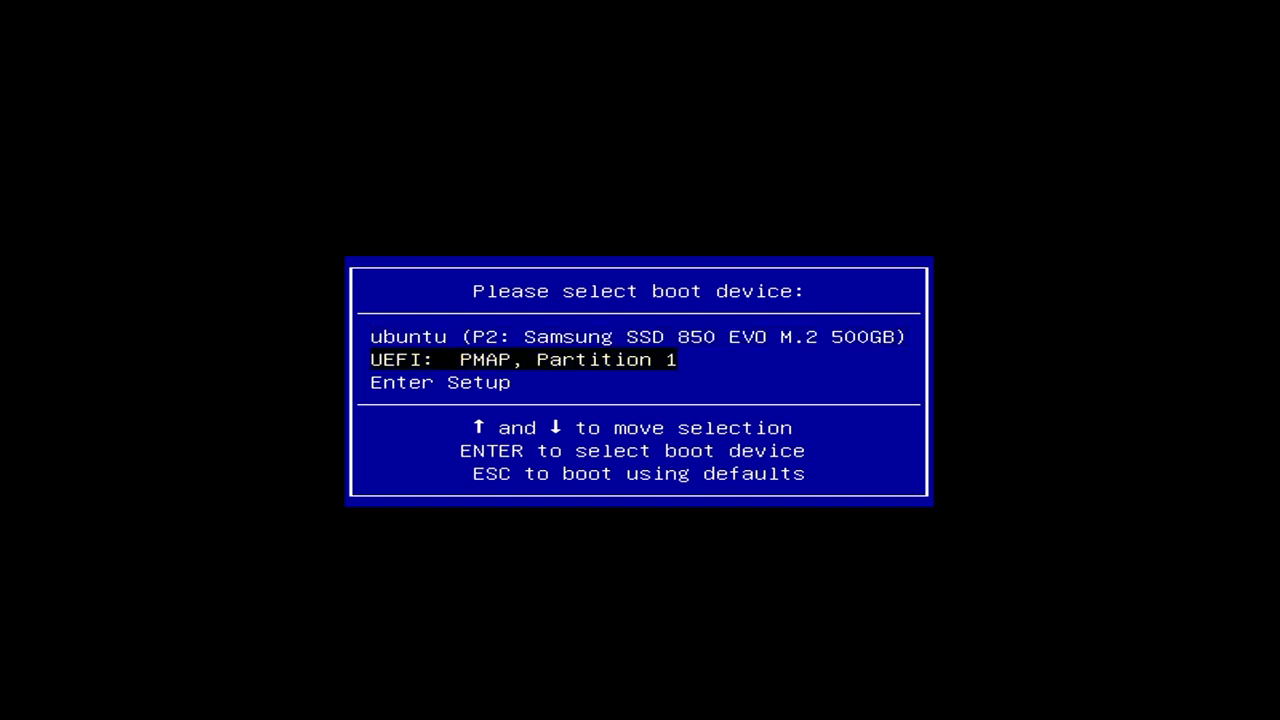
key("Return")
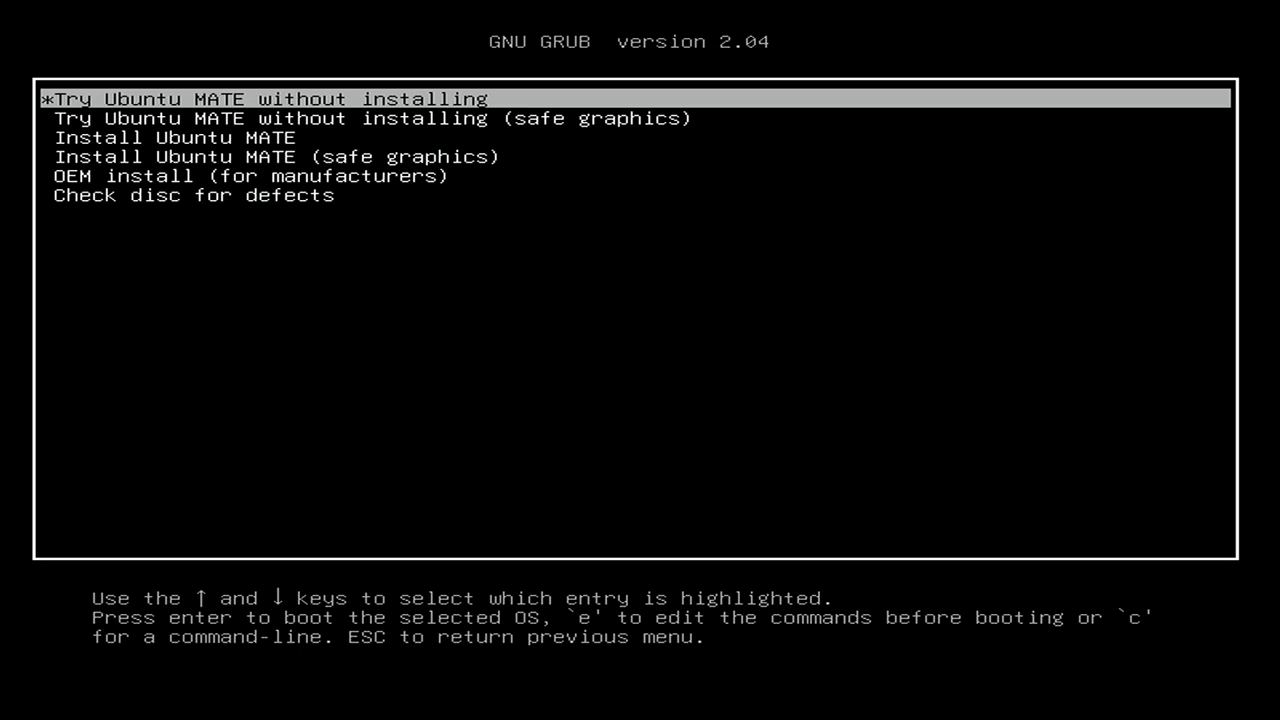
Step: Boot the standard 'Try Ubuntu MATE without installing' entry from the GRUB menu
key("Down")
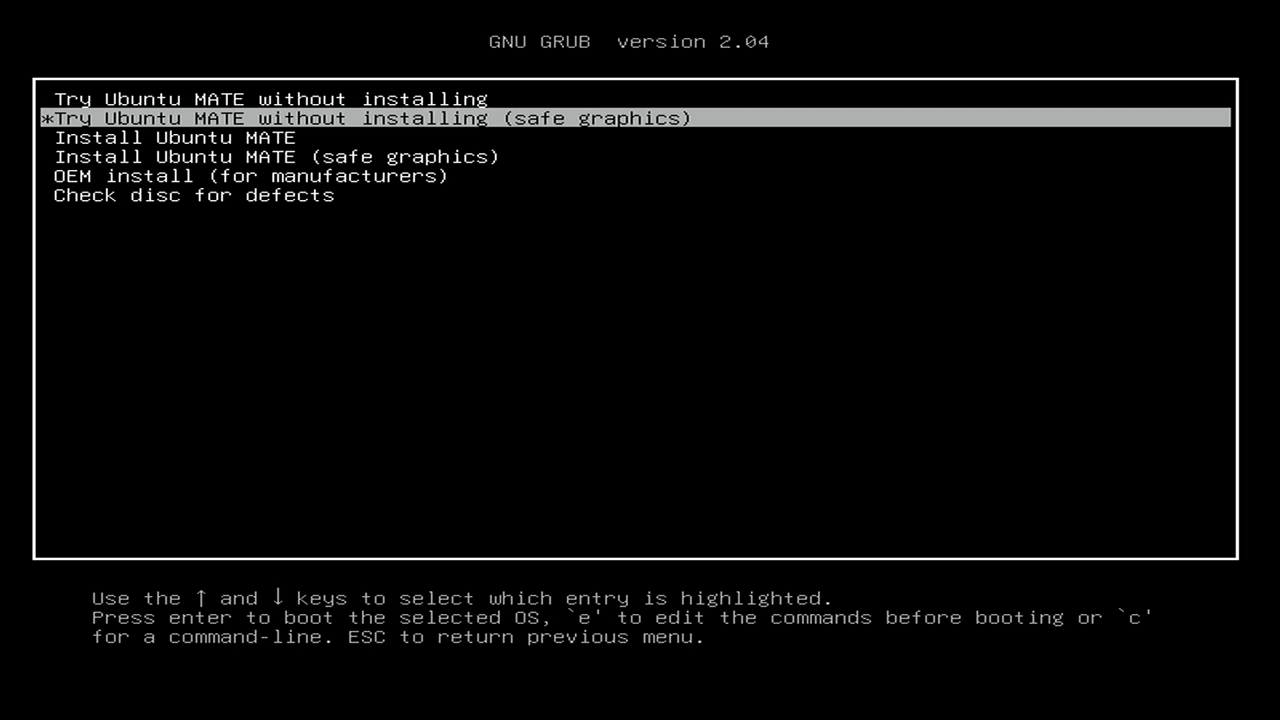
key("Up")
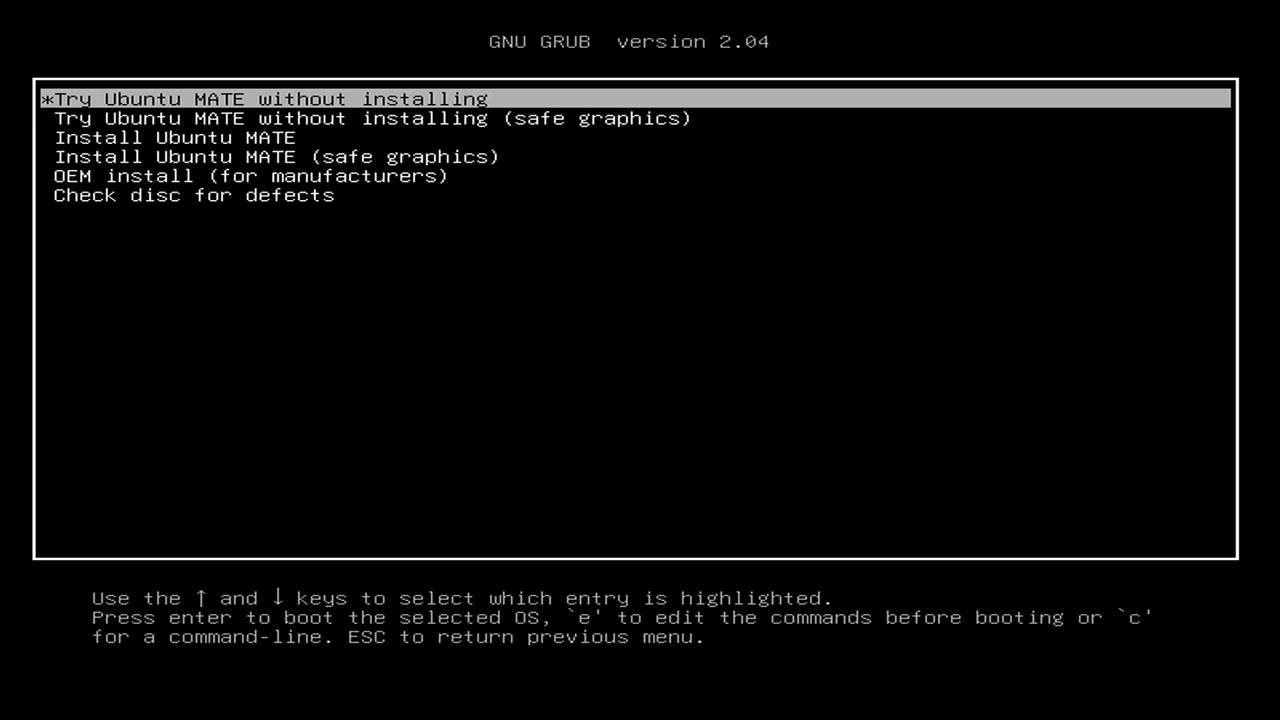
key("Down")
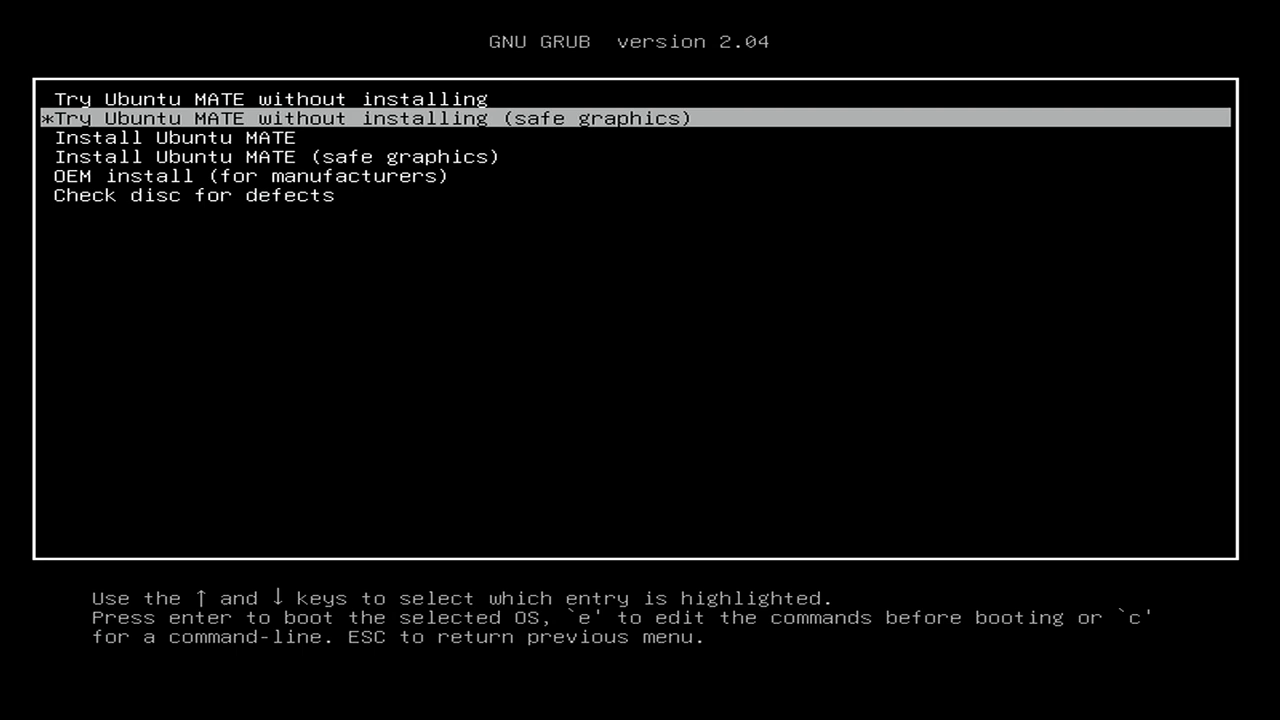
key("Up")
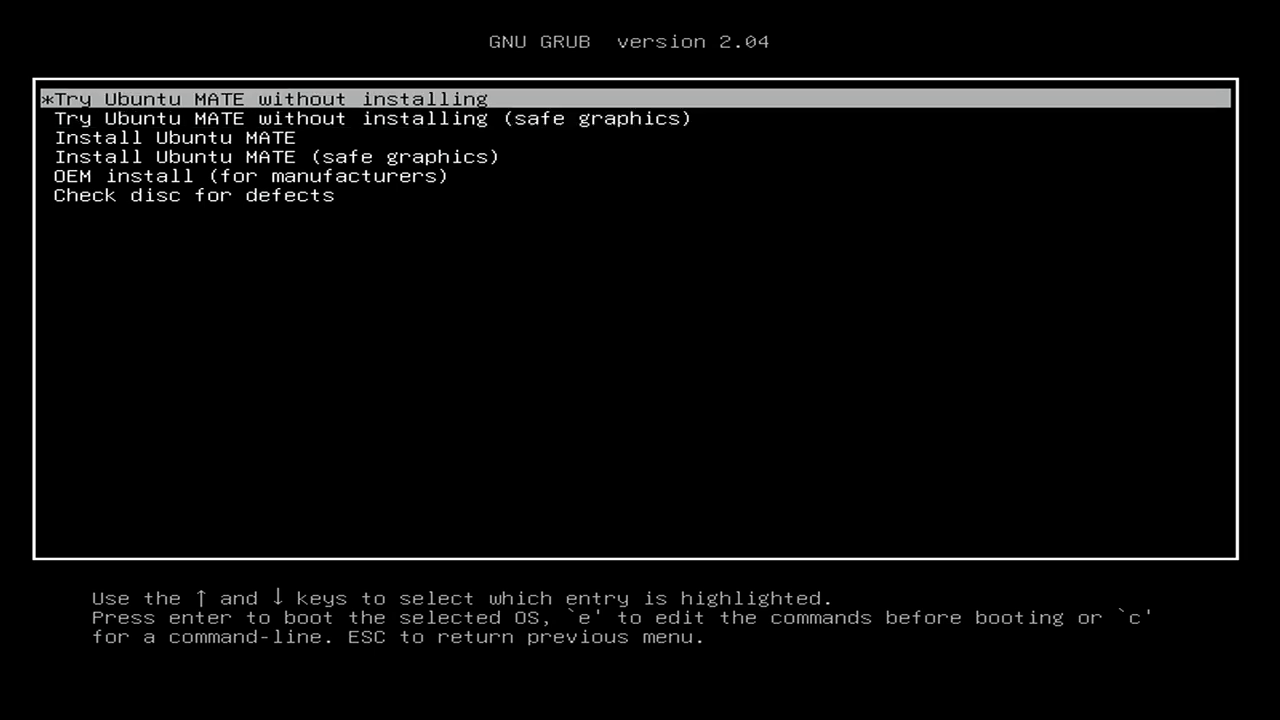
key("Return")
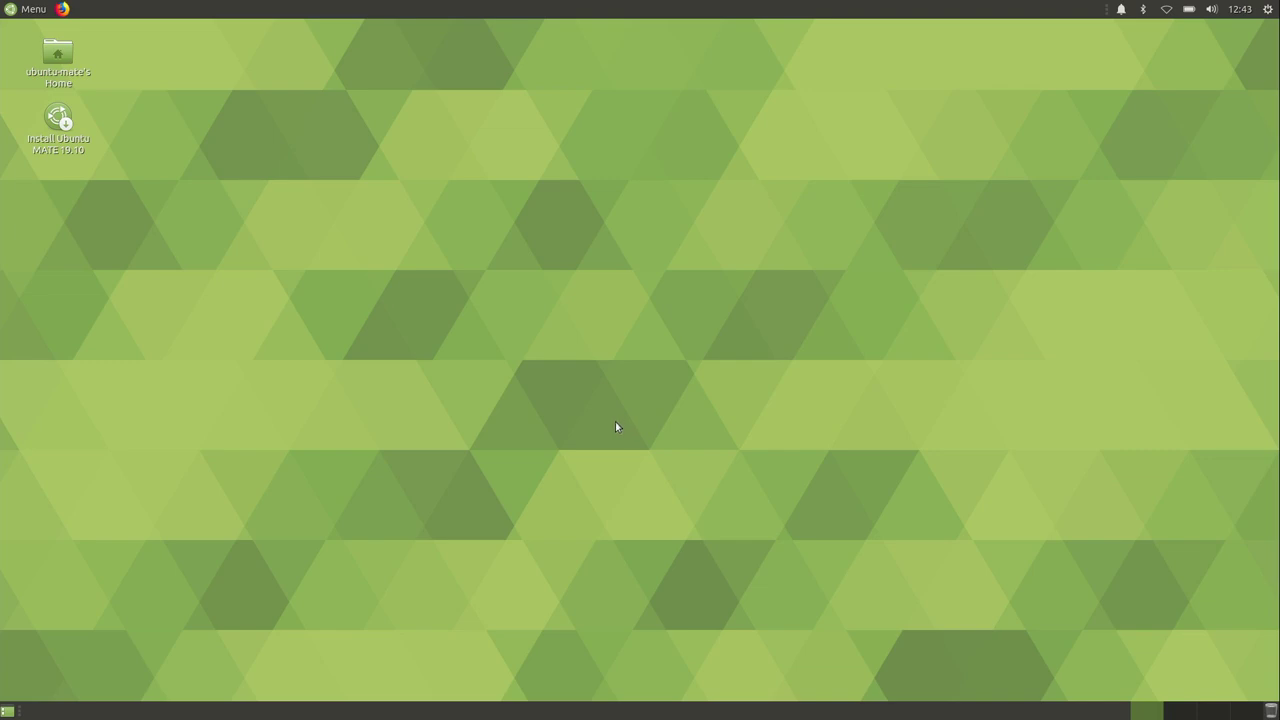
Step: Join the Atlantis Wi-Fi network from the tray by entering its password
left_click(1166, 10)
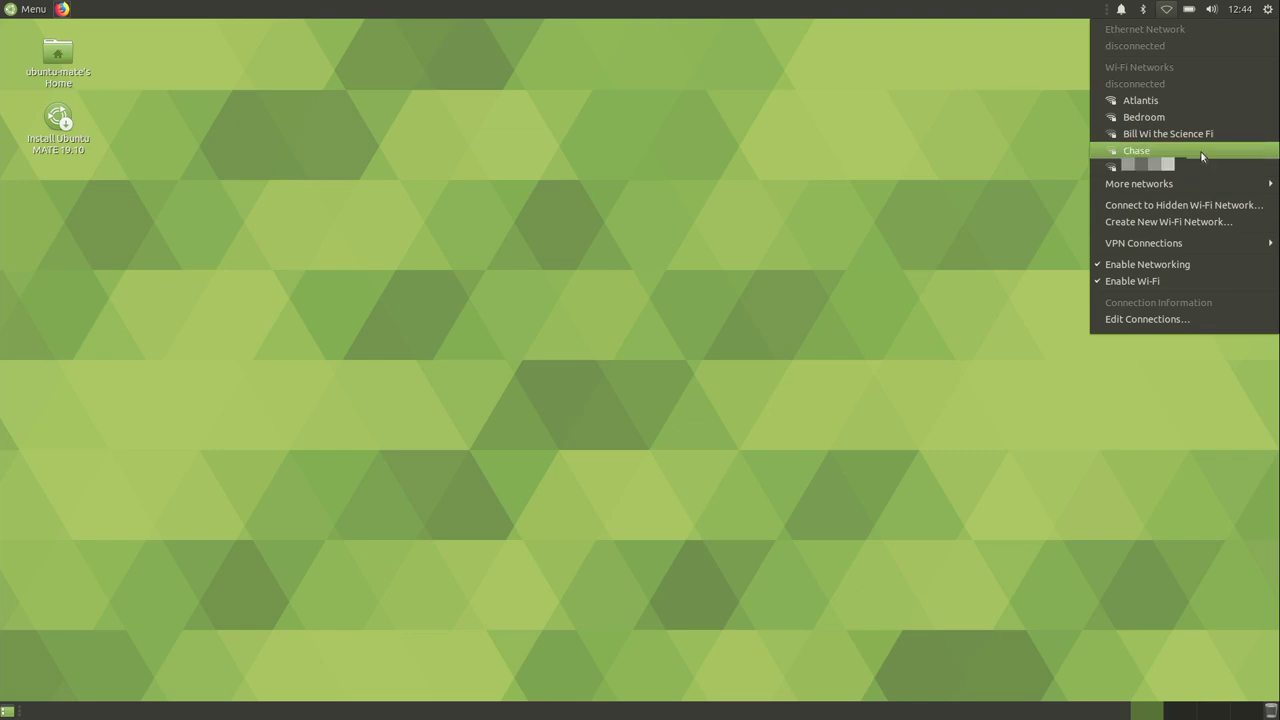
left_click(1174, 103)
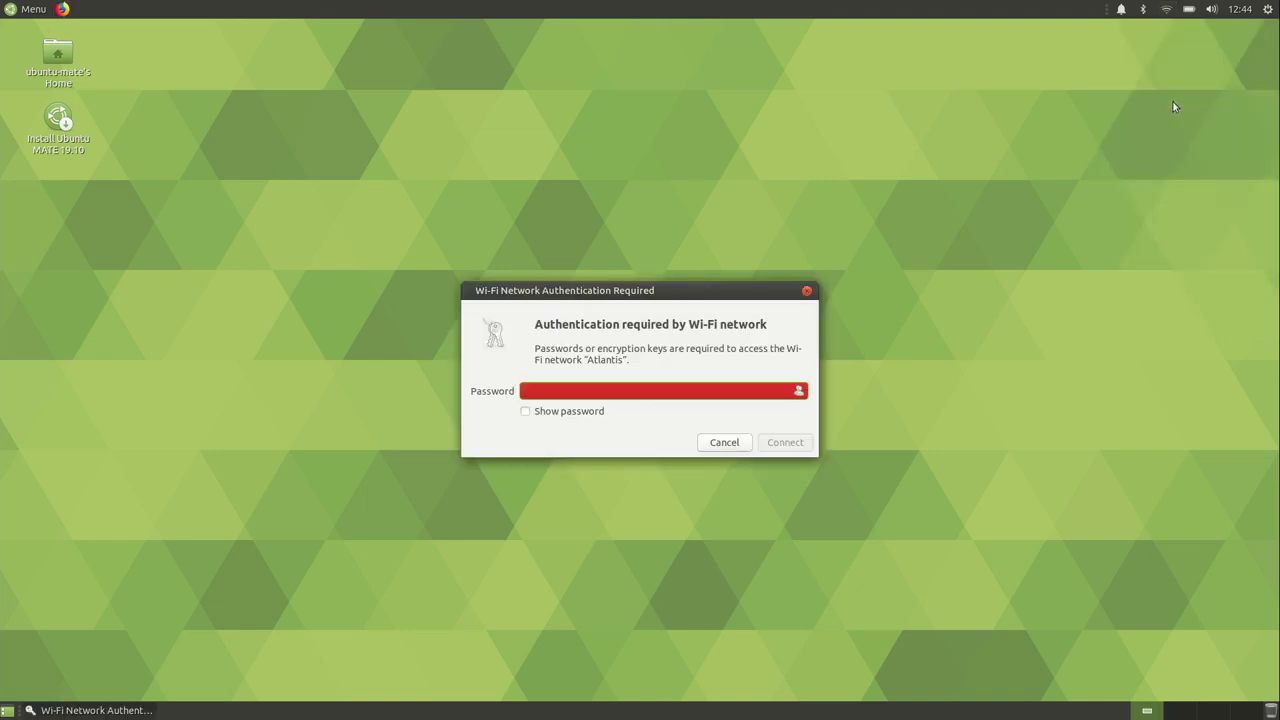
type("*****************")
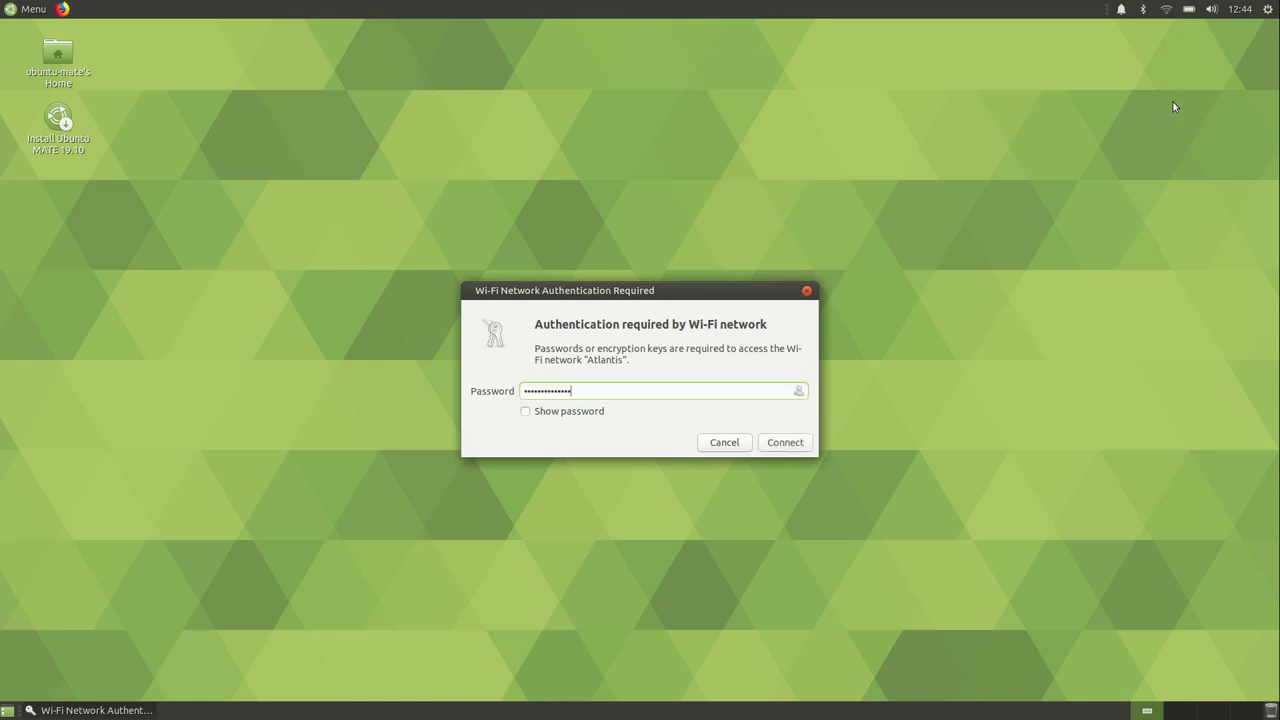
key("Return")
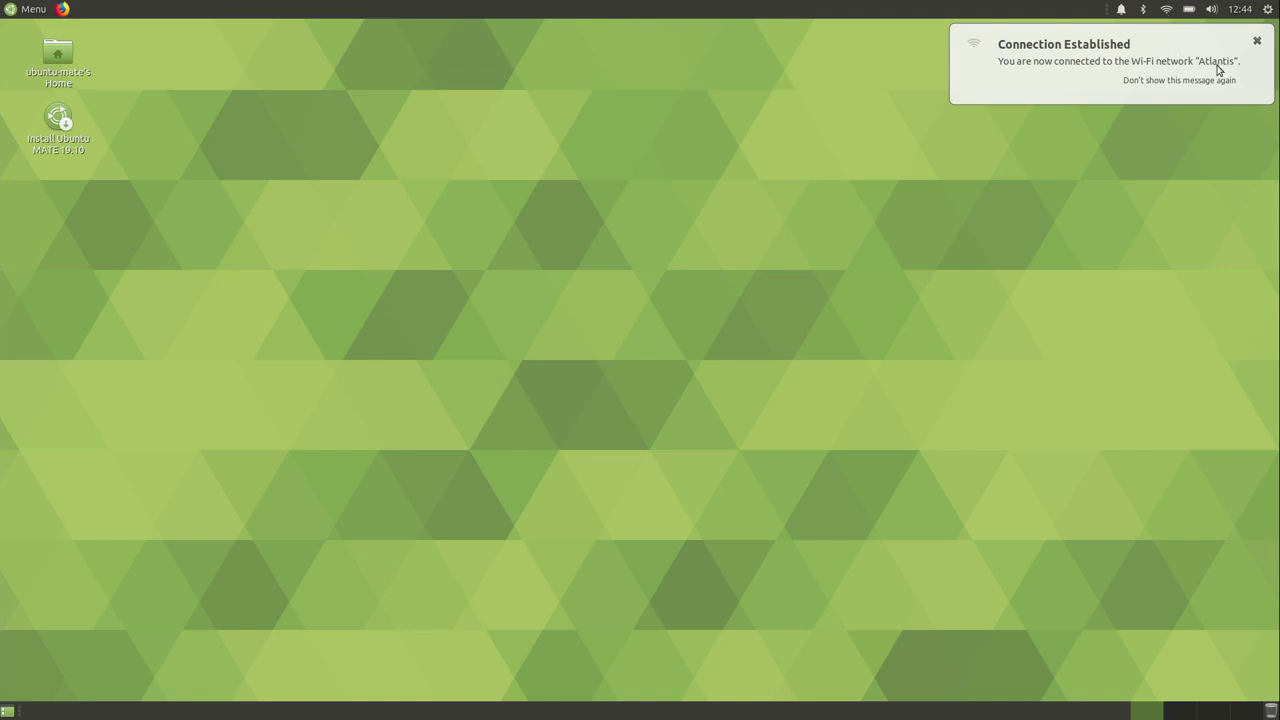
left_click(62, 9)
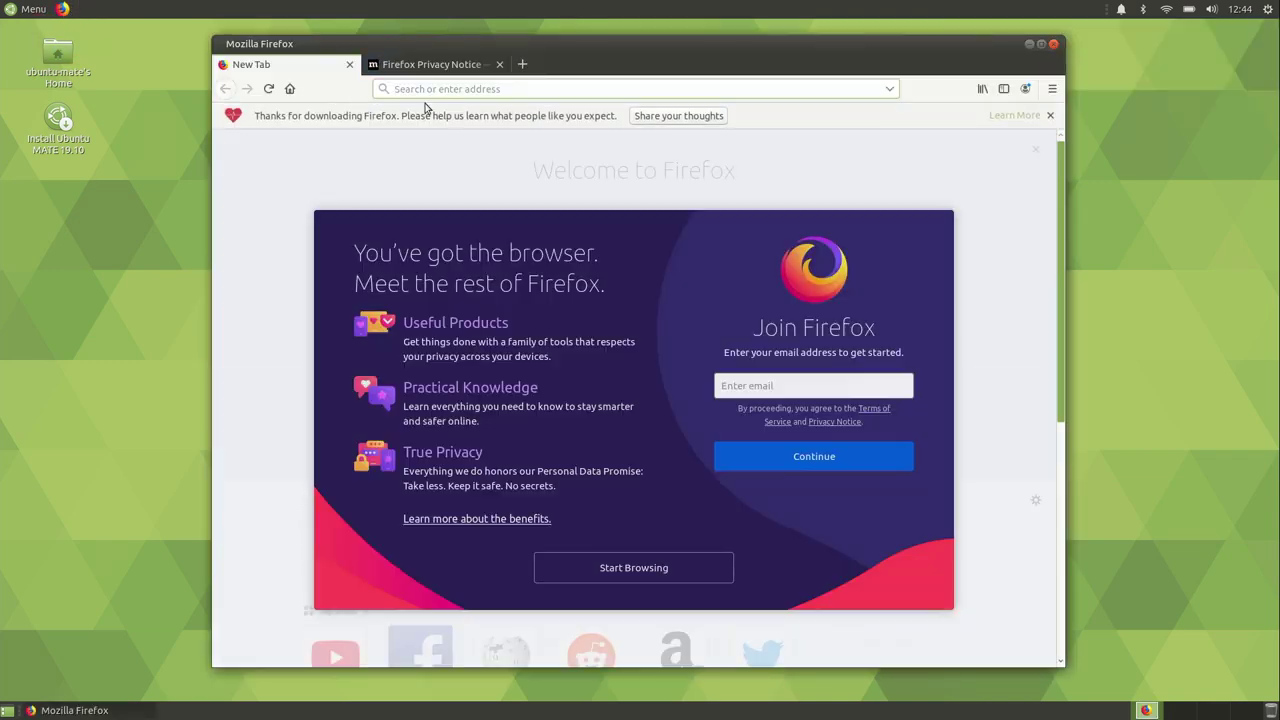
left_click(349, 64)
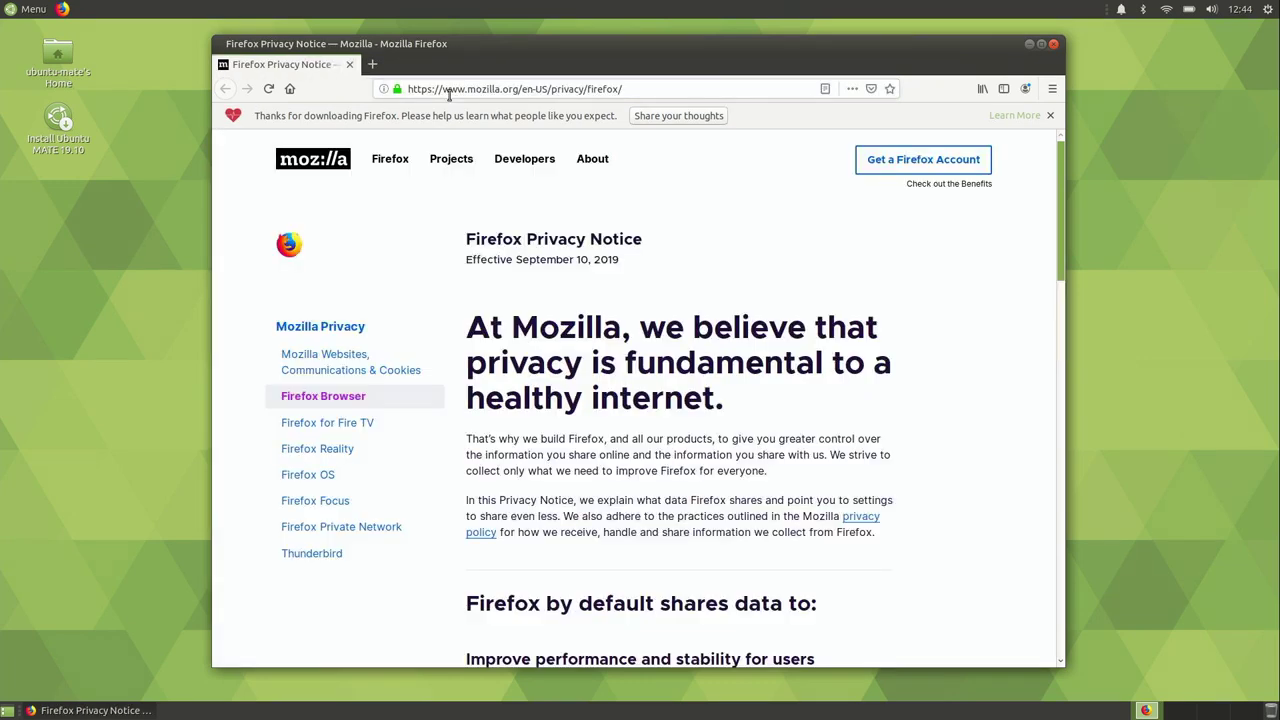
left_click(625, 89)
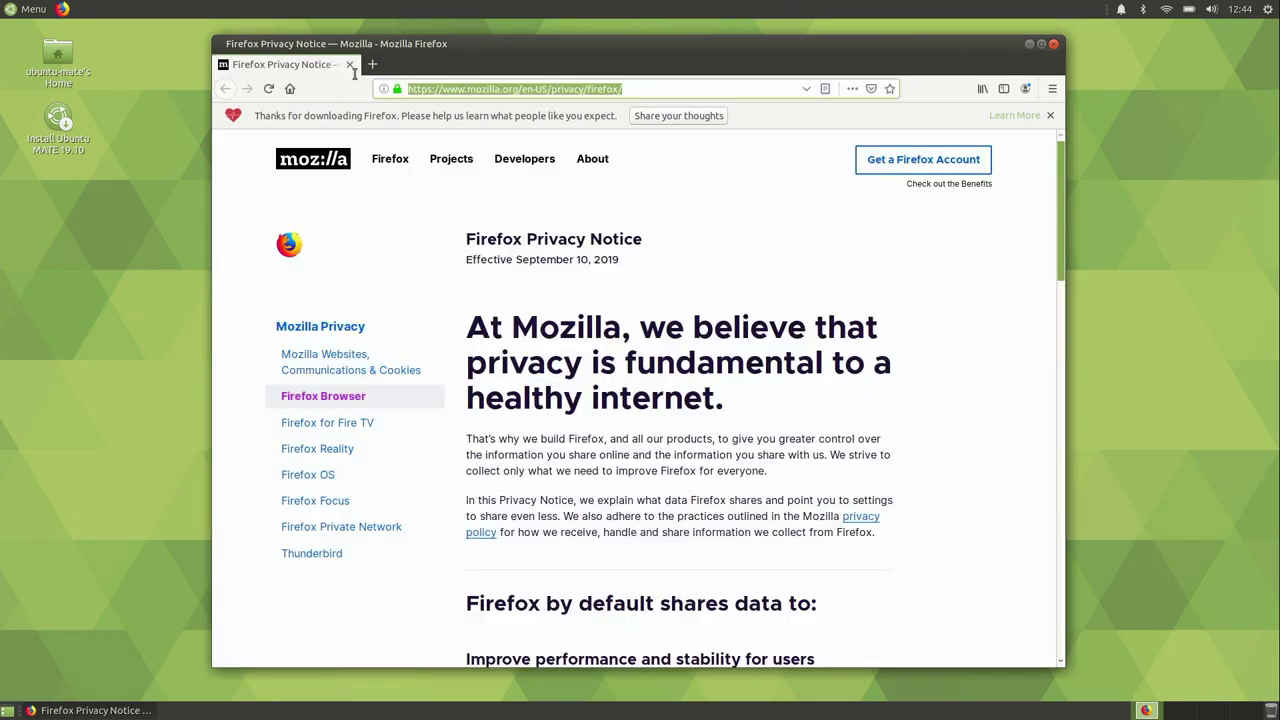
type("learnlinux.t")
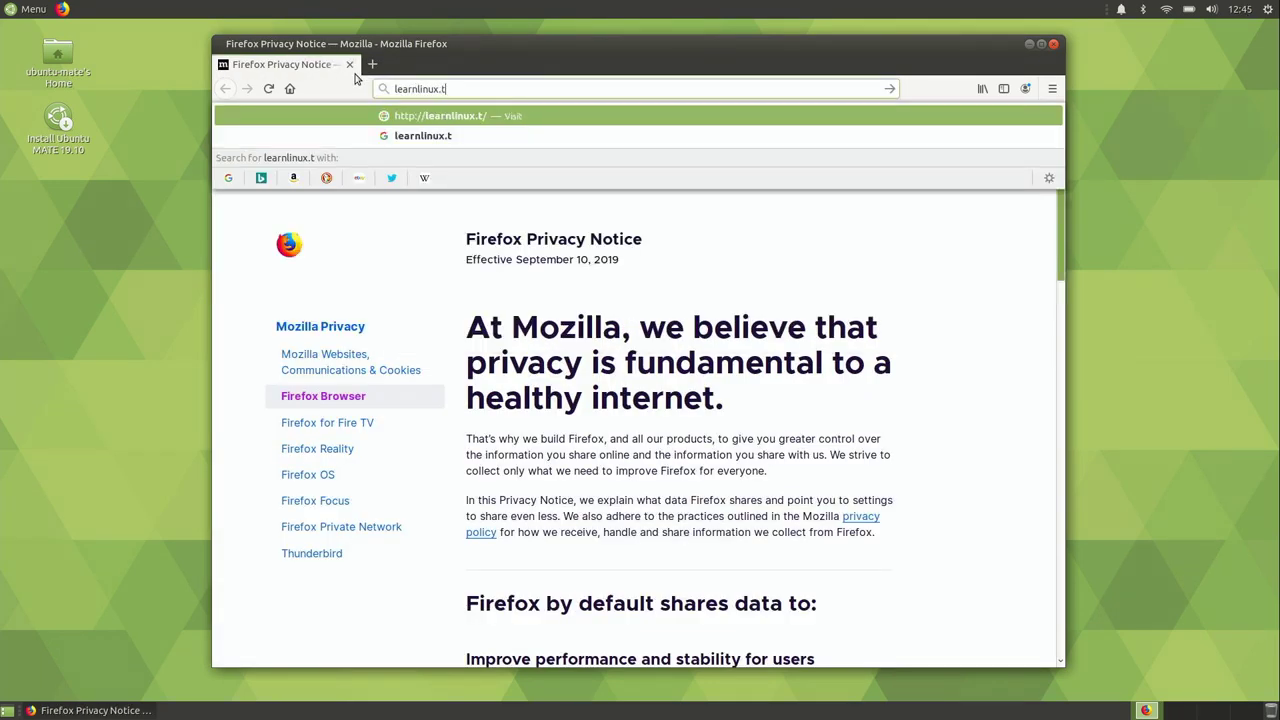
type("v")
key("Return")
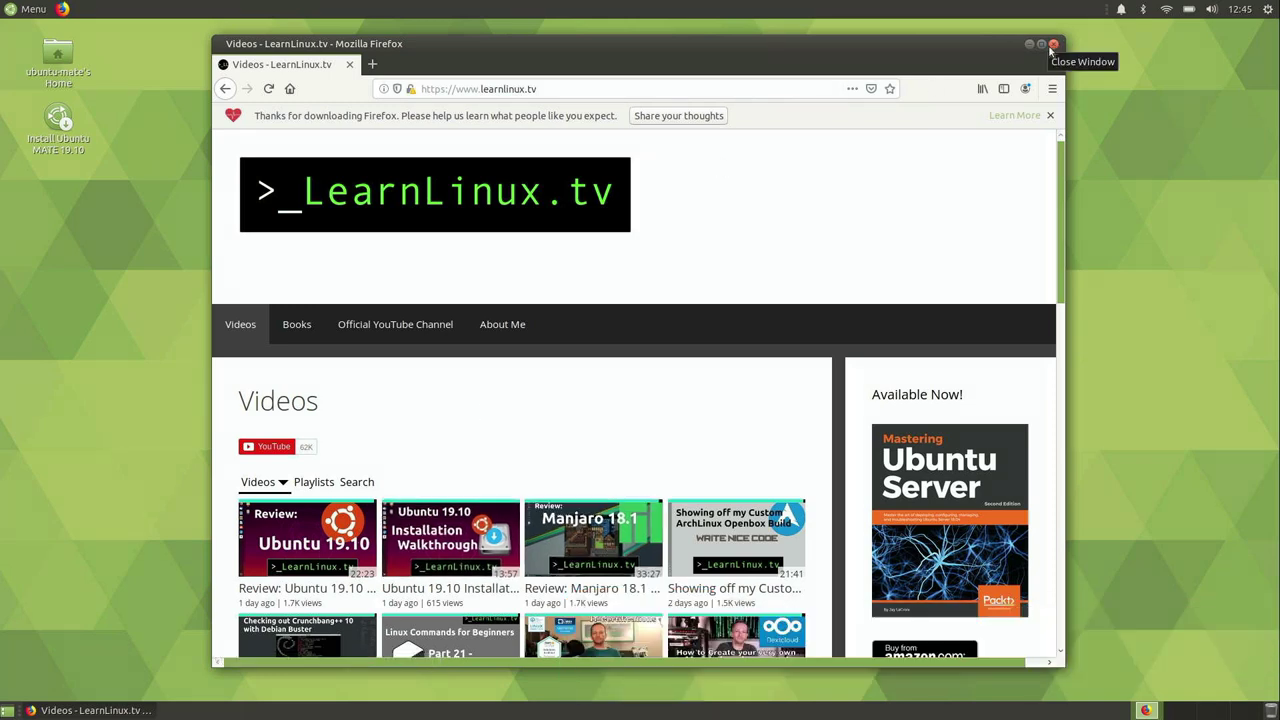
left_click(1053, 45)
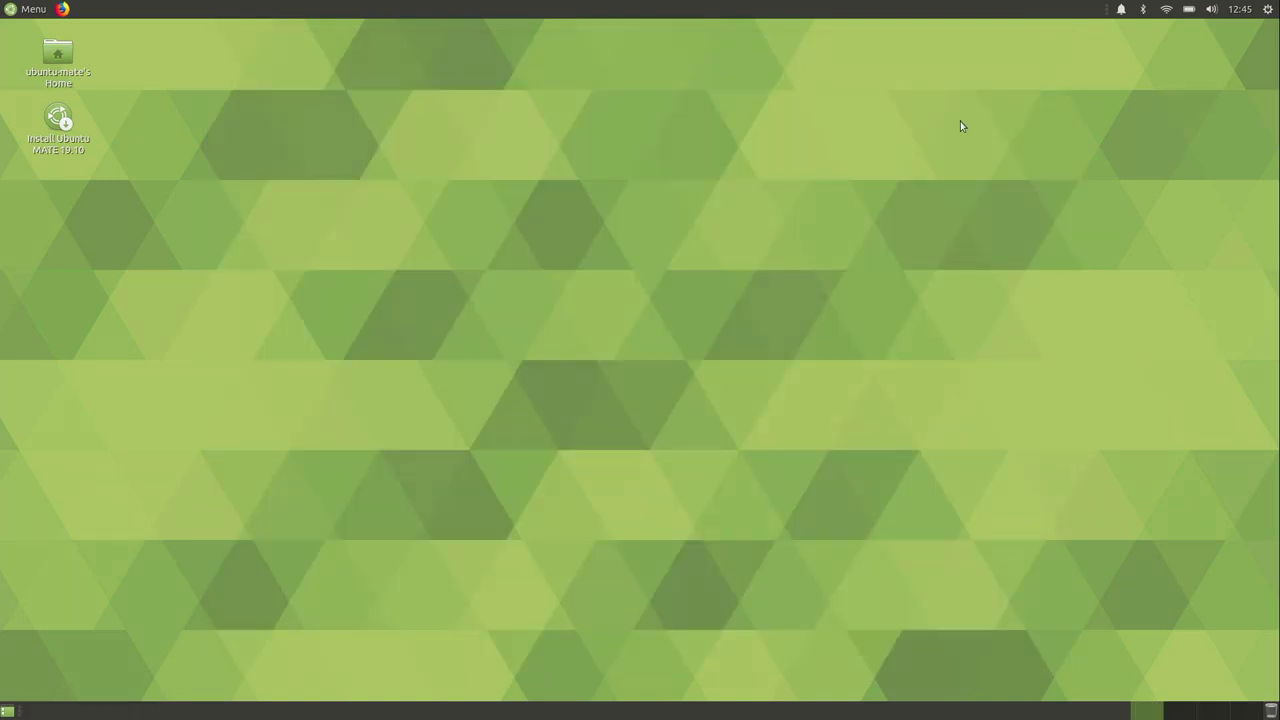
Step: Launch the 'Install Ubuntu MATE 19.10' desktop icon and continue with English
left_click(65, 122)
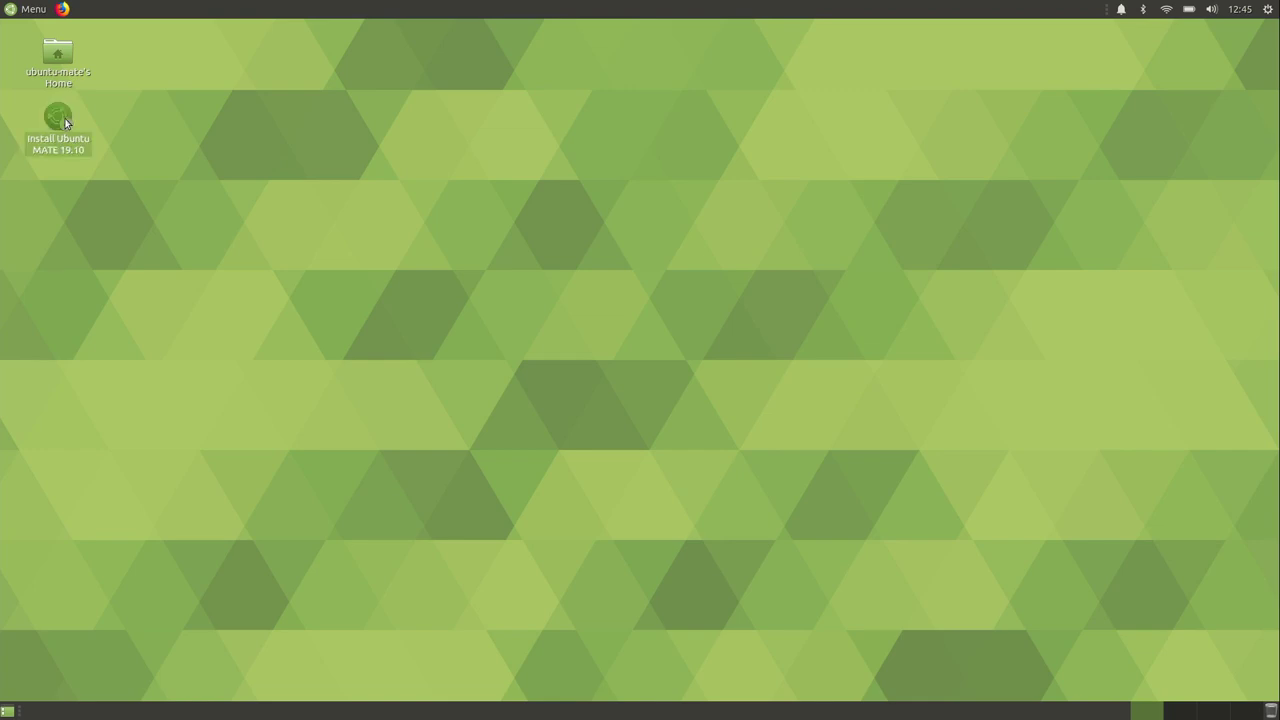
double_click(65, 122)
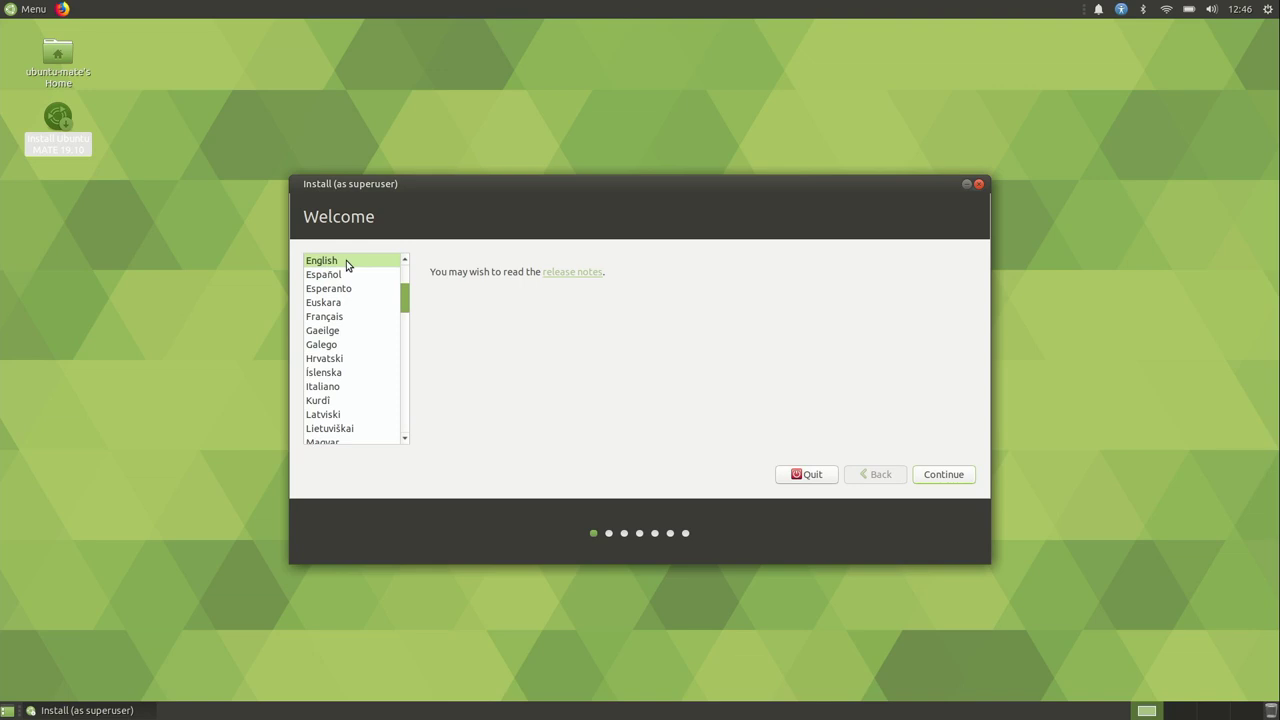
left_click(948, 474)
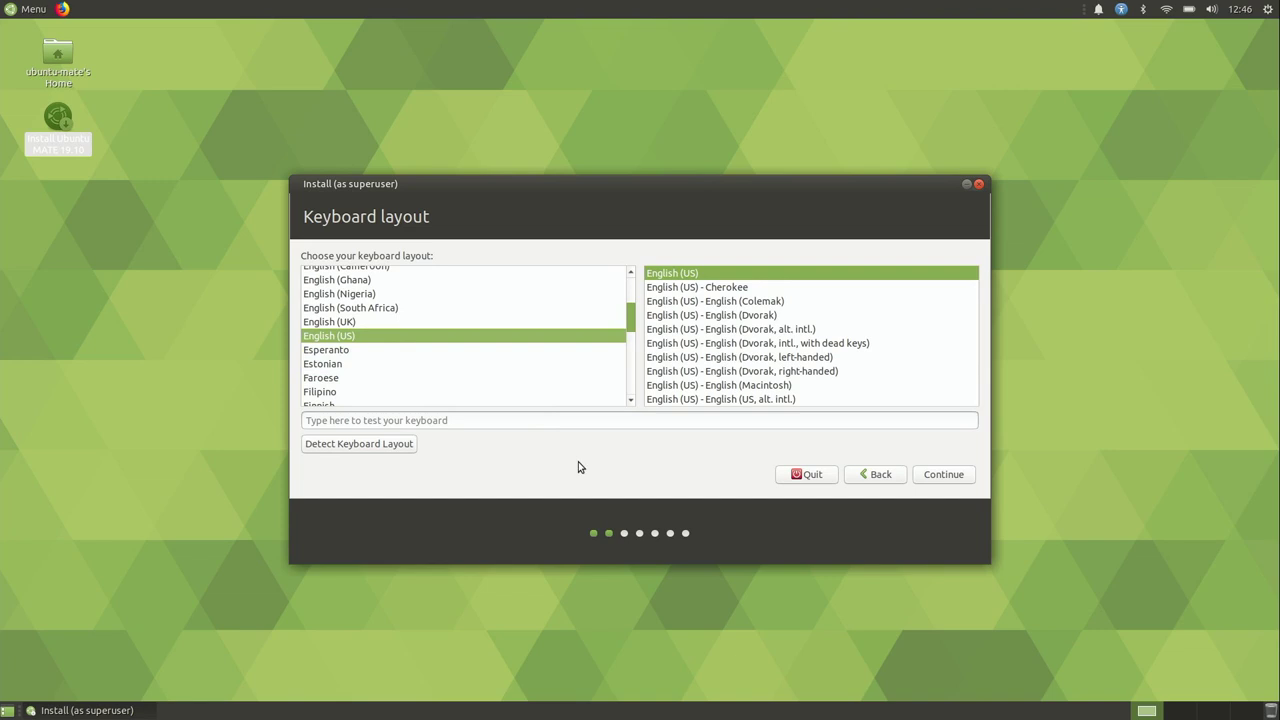
Step: Try the English (US) layout by typing 'test' in the test box, then accept it
left_click(548, 421)
type("test")
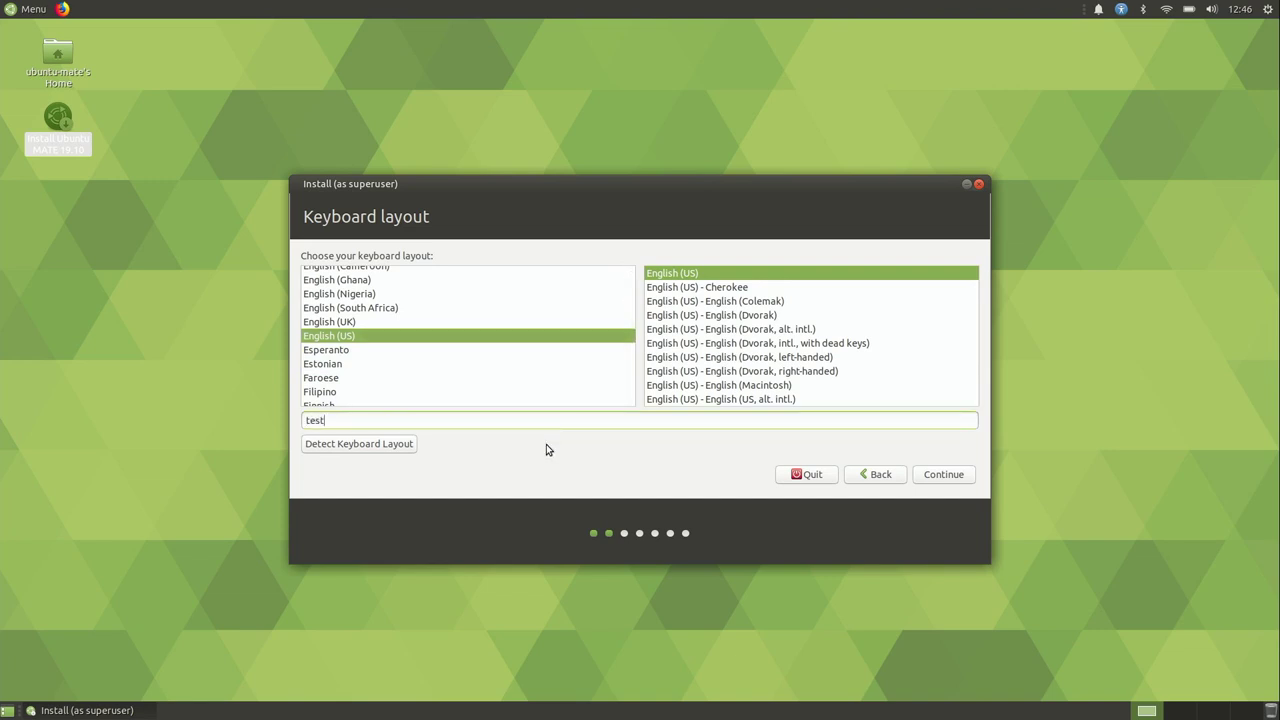
key("BackSpace")
key("BackSpace")
key("BackSpace")
key("BackSpace")
left_click(941, 476)
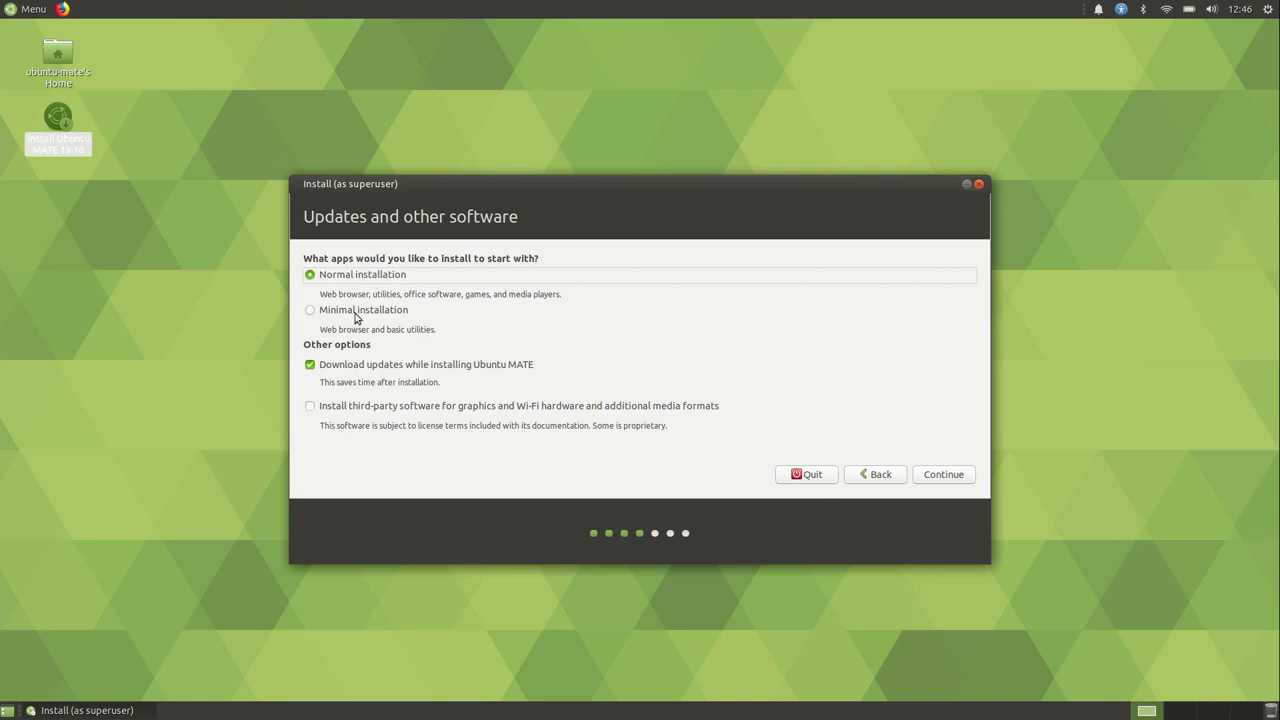
Step: Choose Normal installation with Download updates and third-party software both unticked
left_click(356, 316)
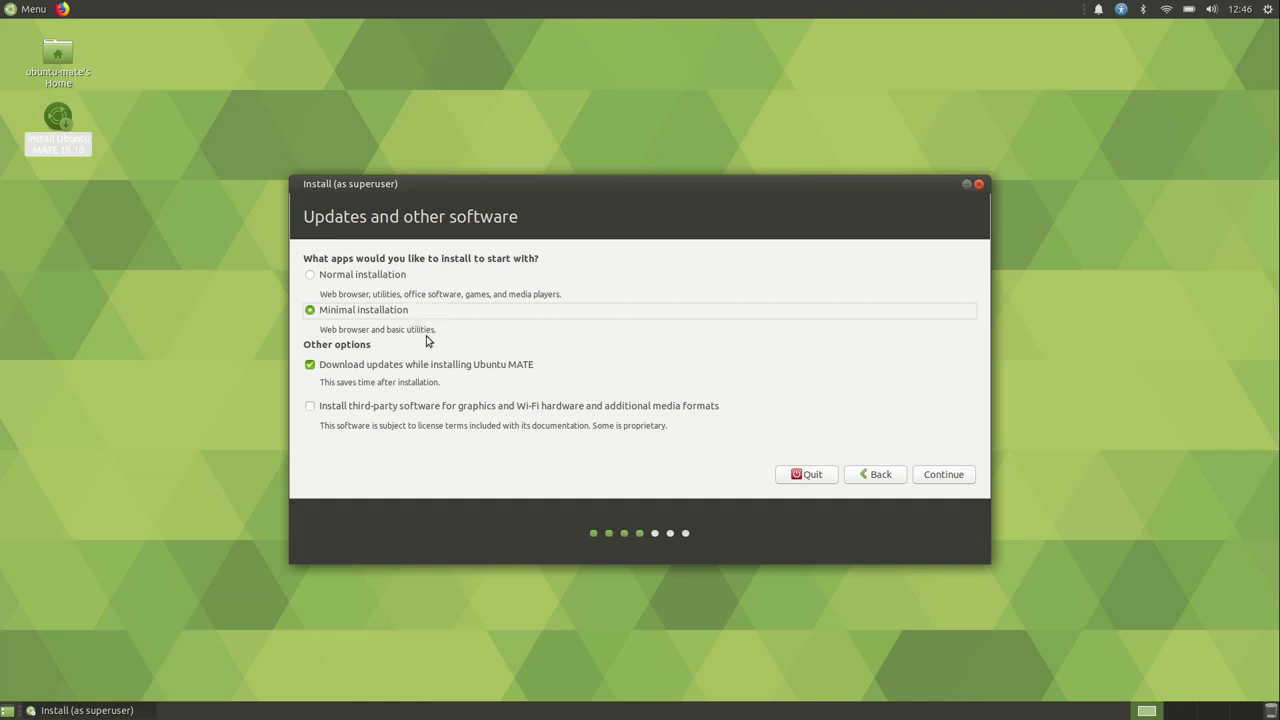
left_click(314, 277)
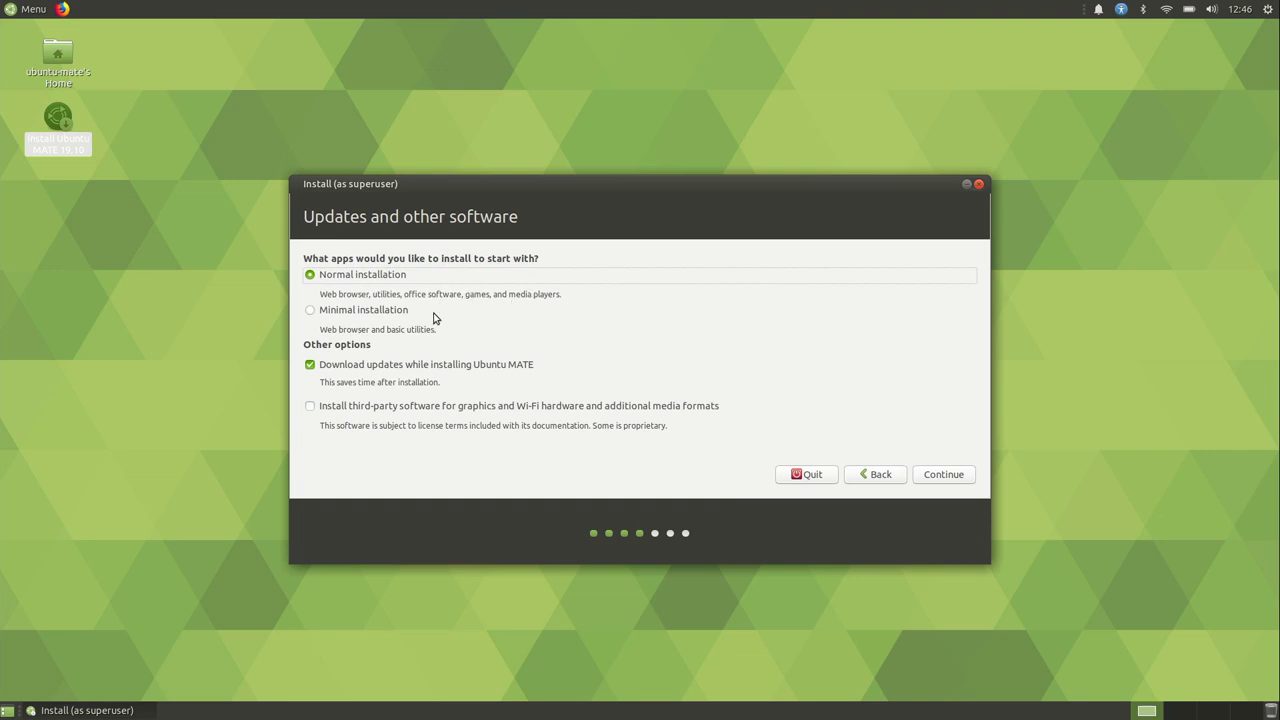
left_click(311, 312)
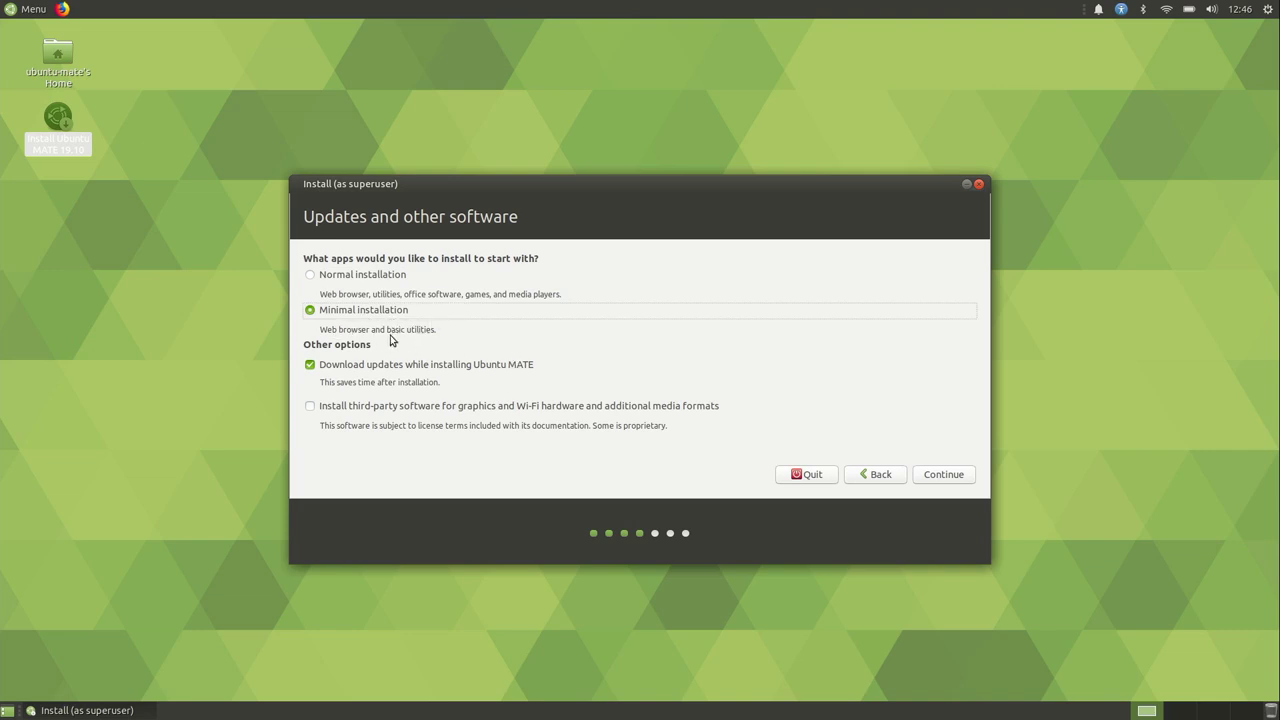
left_click(312, 276)
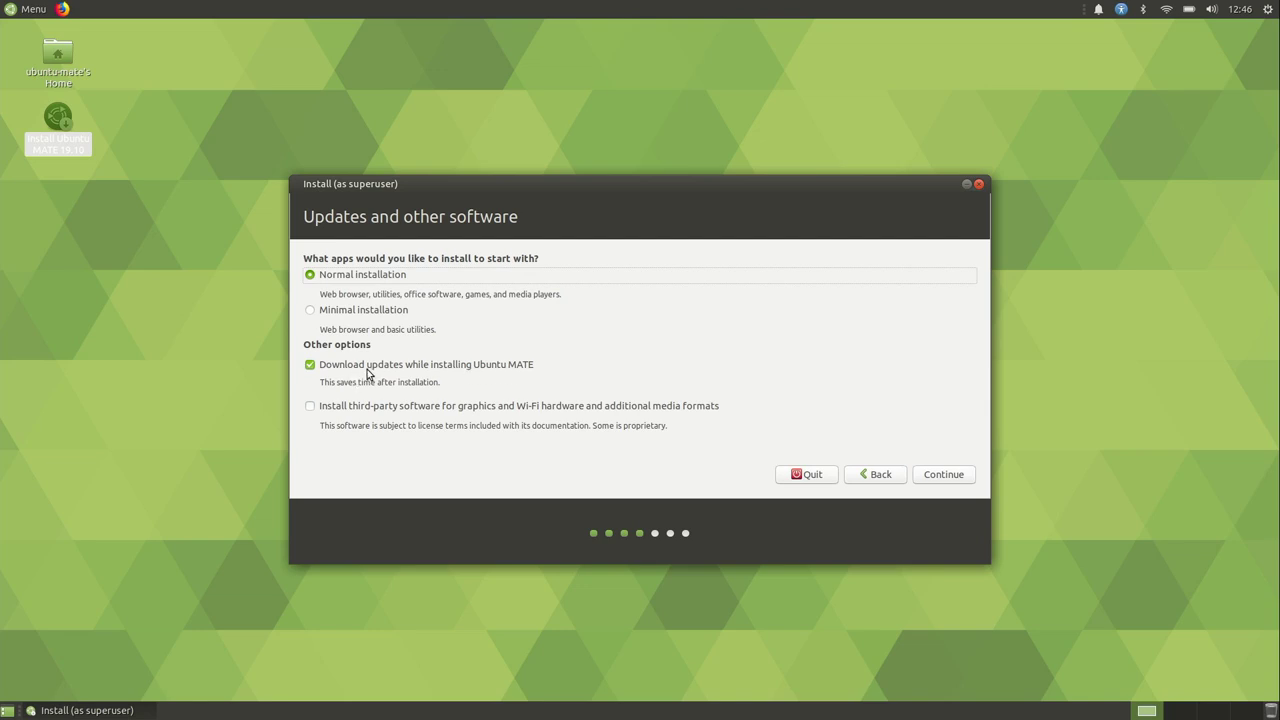
left_click(309, 406)
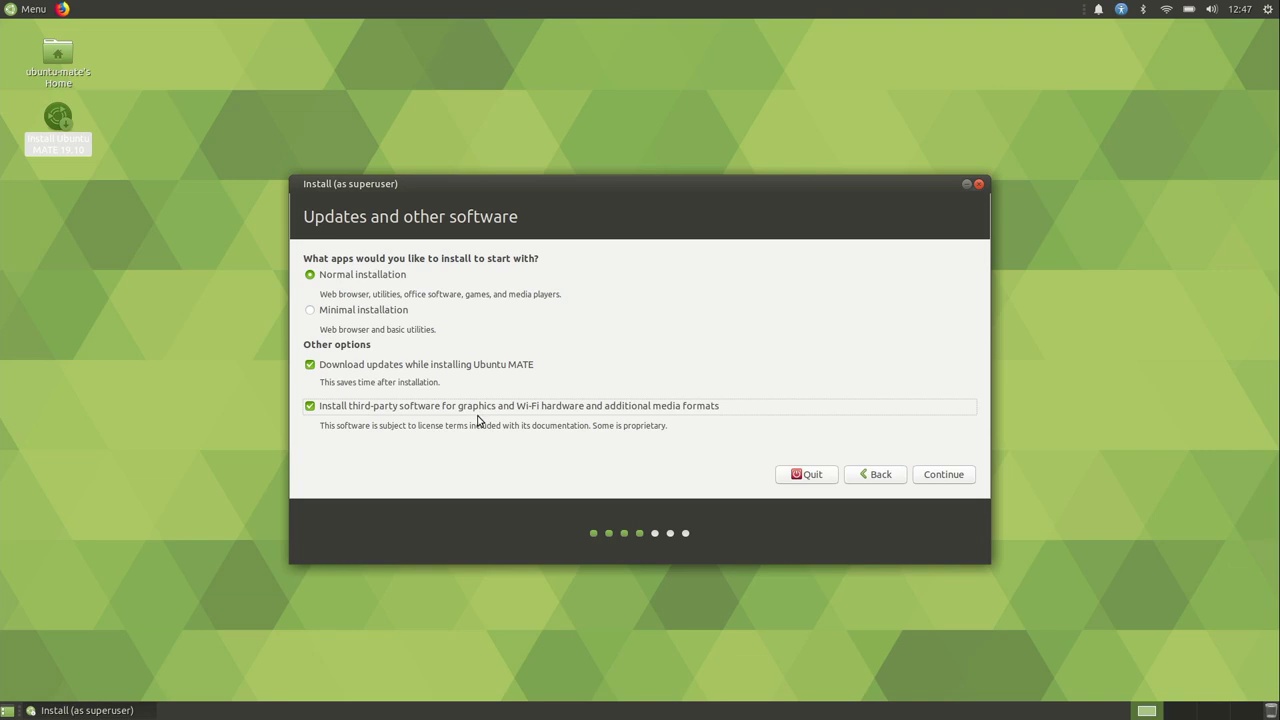
left_click(310, 365)
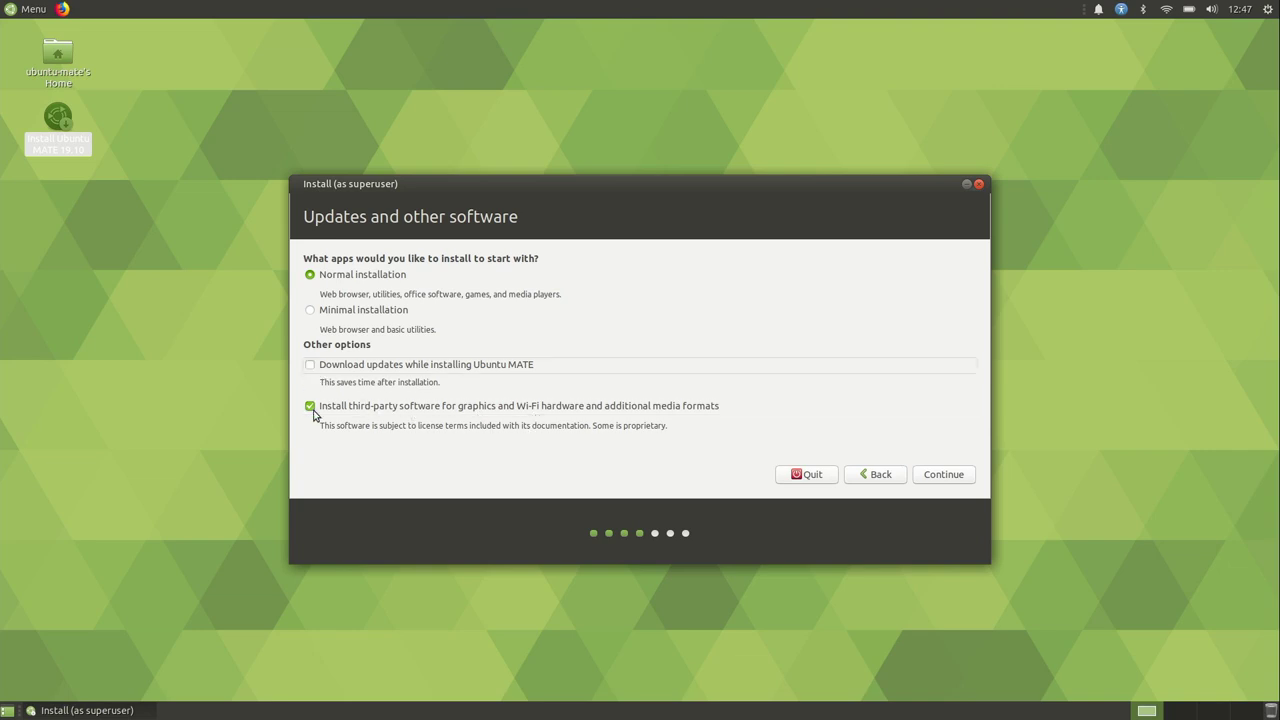
left_click(312, 407)
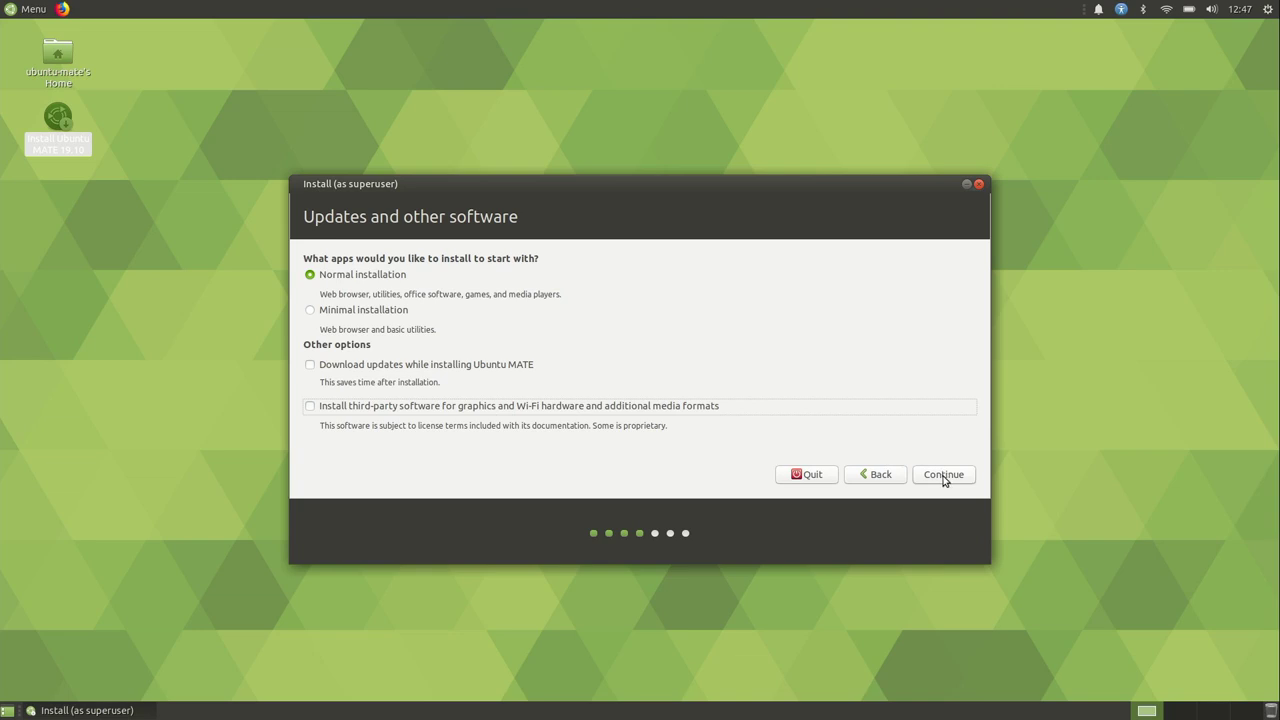
left_click(943, 476)
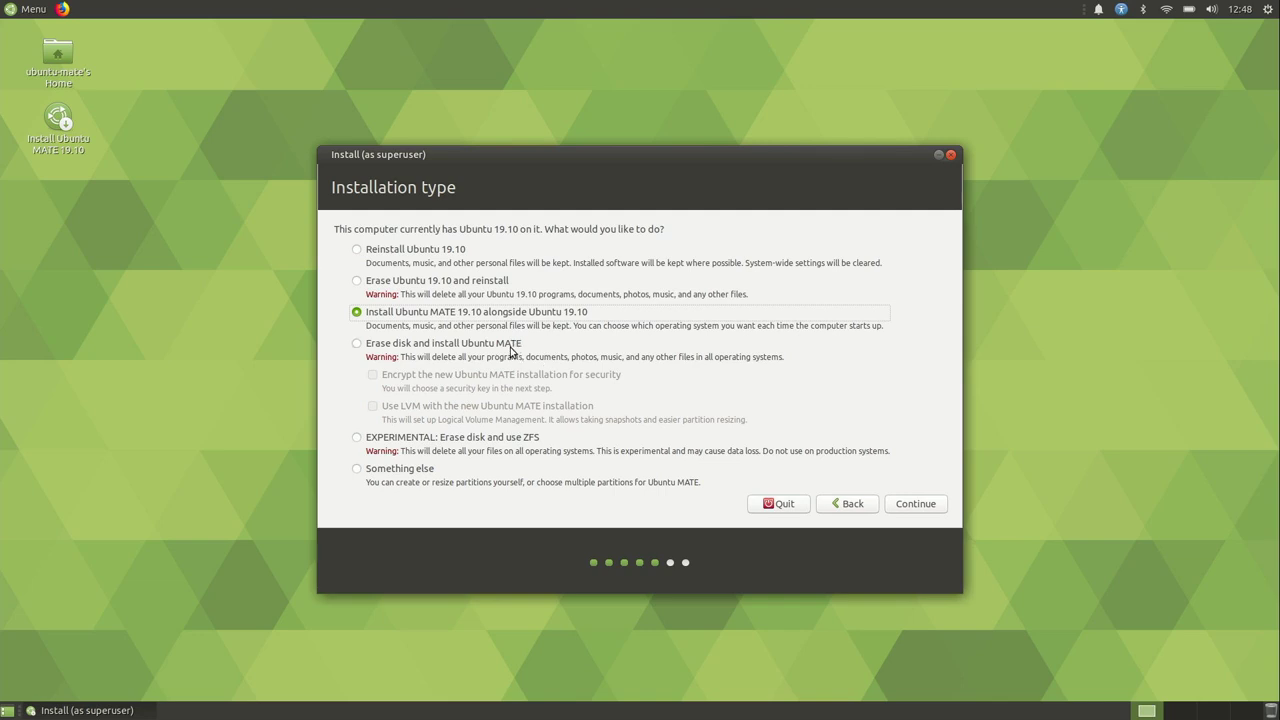
Step: Select 'Erase disk and install Ubuntu MATE' as the installation type
left_click(356, 345)
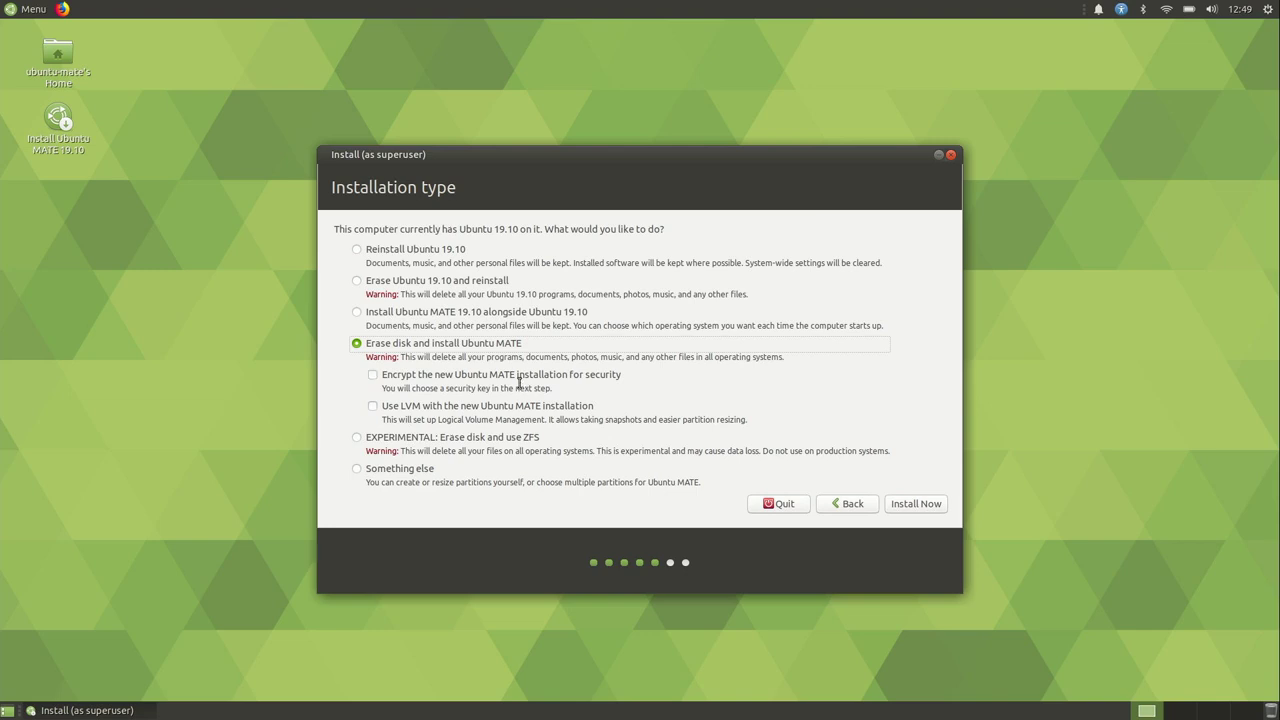
Step: Tick 'Encrypt the new Ubuntu MATE installation for security' and choose Install Now
left_click(373, 375)
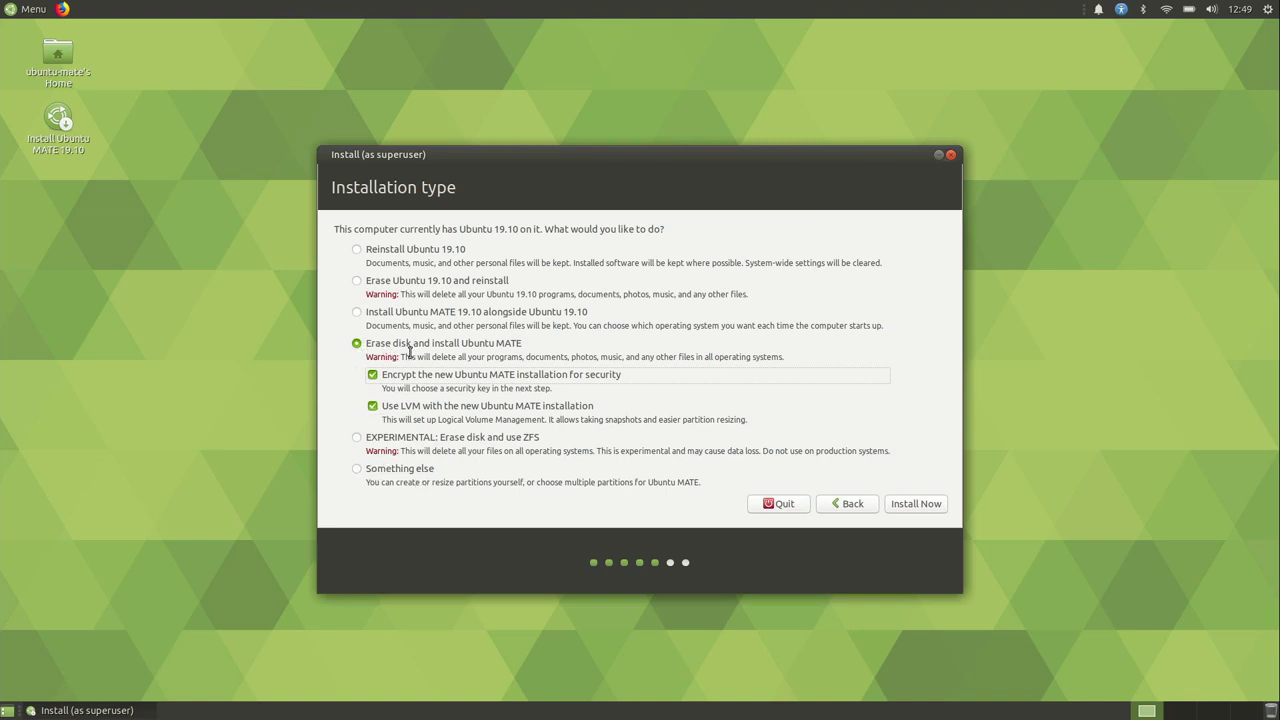
left_click(911, 503)
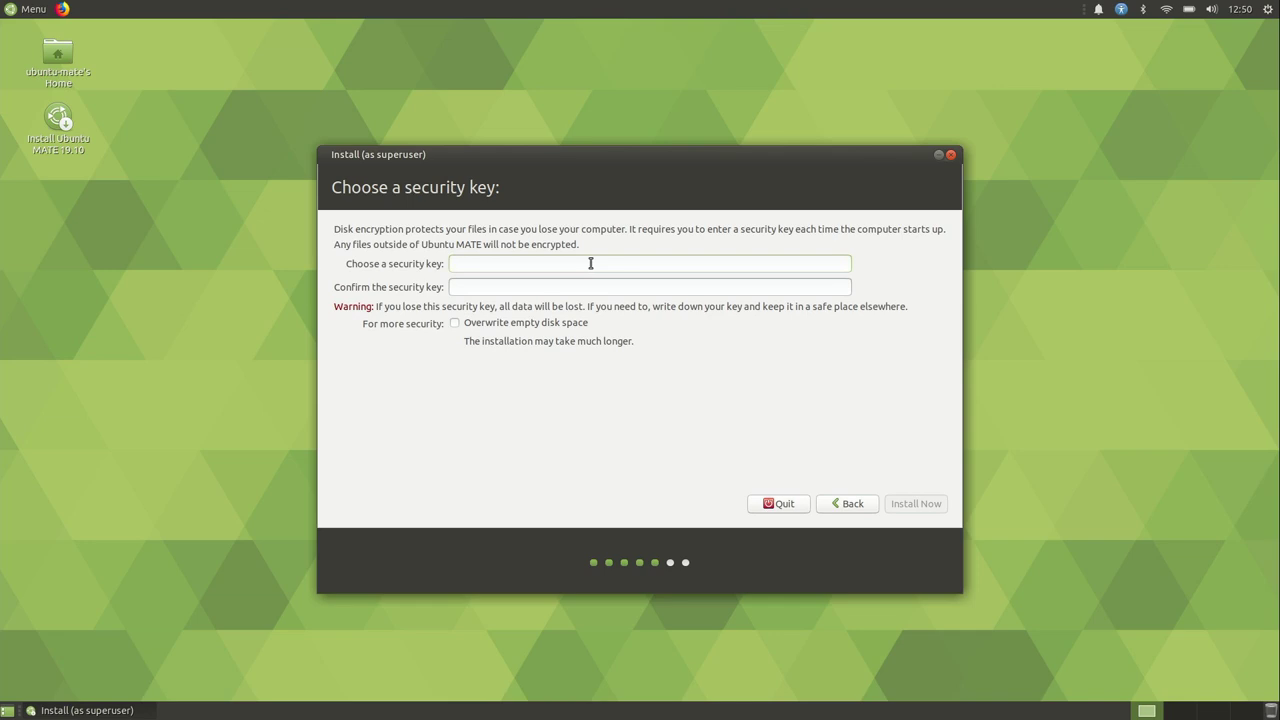
Step: Enter and confirm the disk encryption security key, then start Install Now
key("ctrl+v")
key("Tab")
key("ctrl+v")
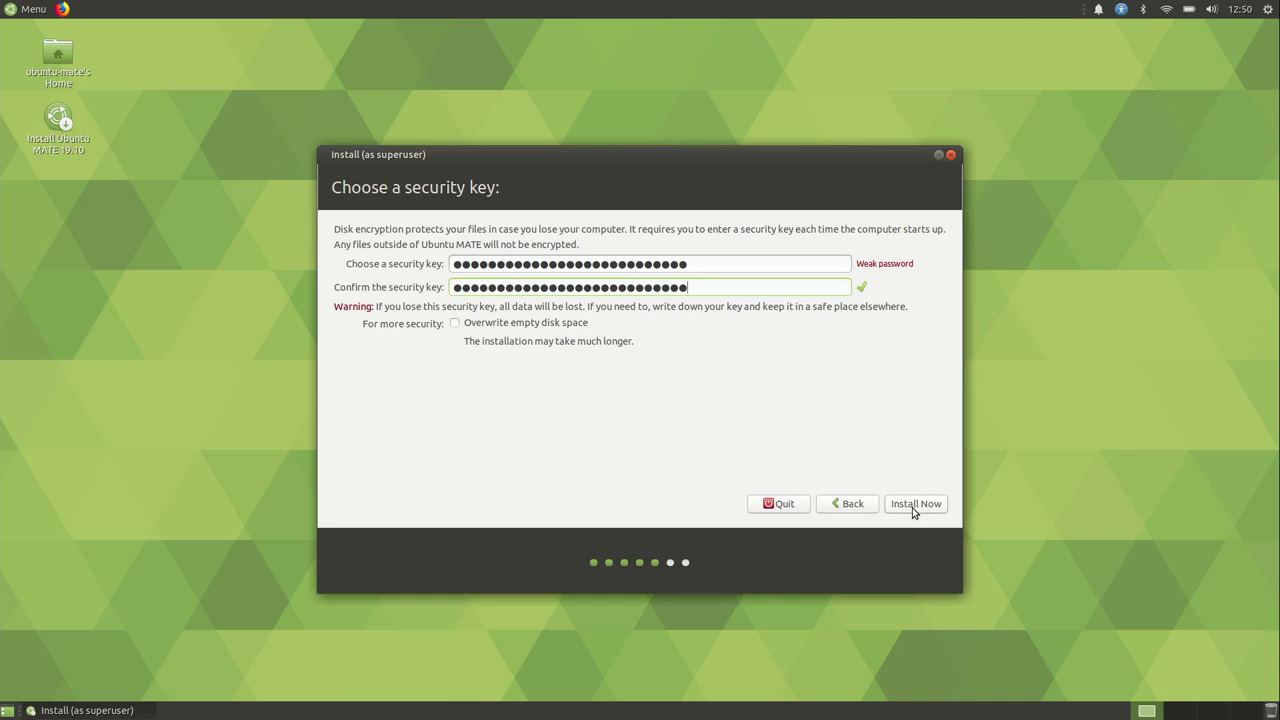
left_click(912, 508)
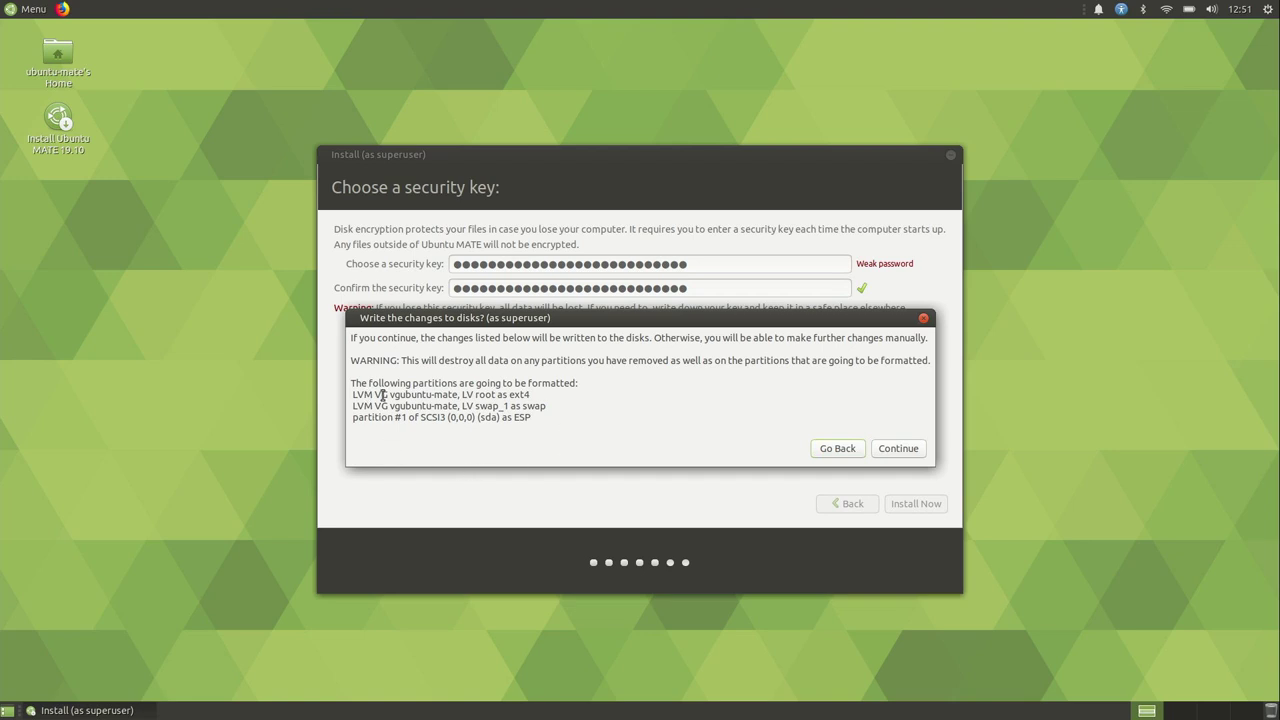
Step: Review the partition list, highlighting the volume group name and the swap entry
left_click_drag(392, 395, 456, 400)
left_click(477, 393)
left_click_drag(477, 406, 495, 409)
Step: Confirm writing the disk changes, then settle the timezone on Detroit in eastern North America
left_click(898, 449)
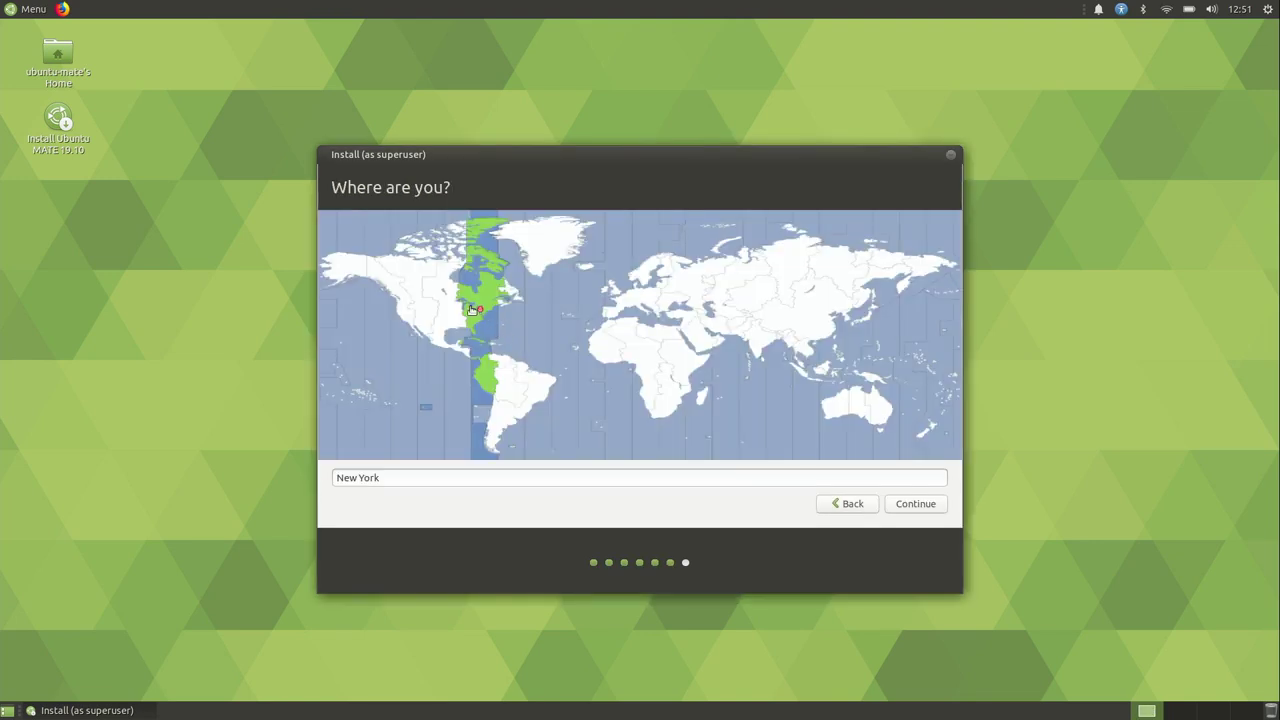
left_click(469, 303)
left_click(600, 304)
left_click(524, 298)
left_click(466, 287)
left_click(418, 335)
left_click(631, 300)
left_click(760, 296)
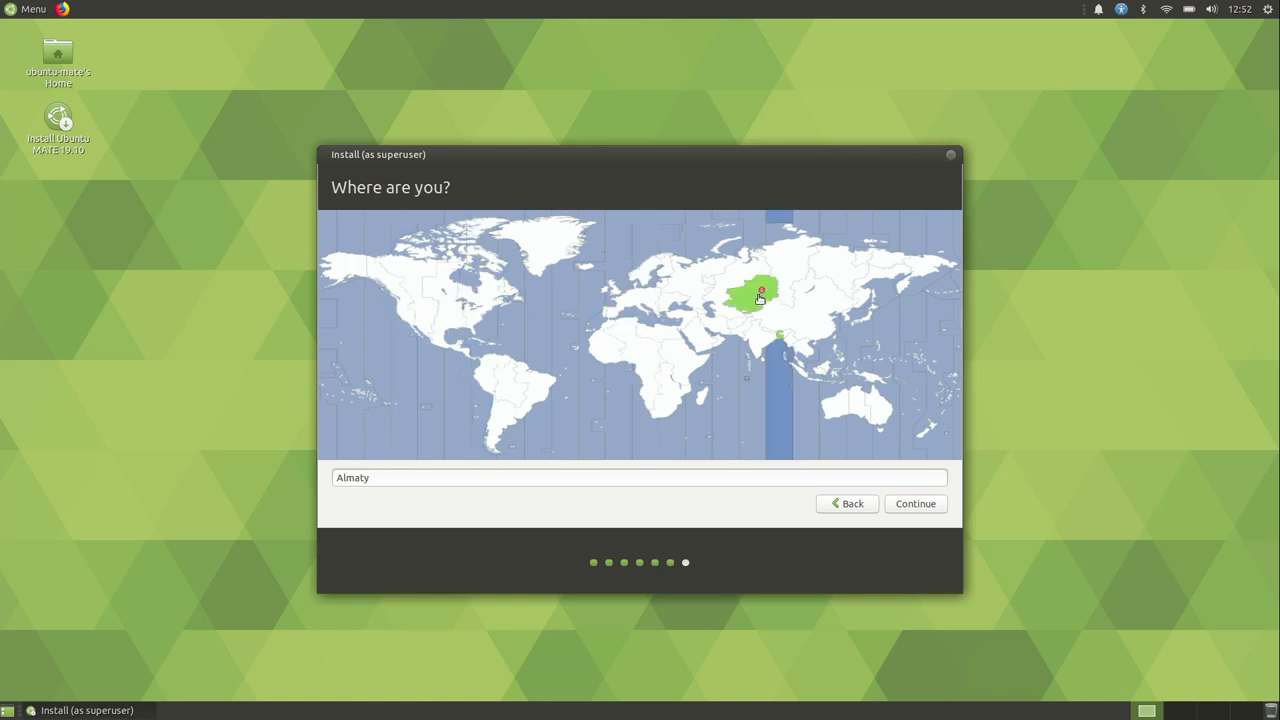
left_click(471, 311)
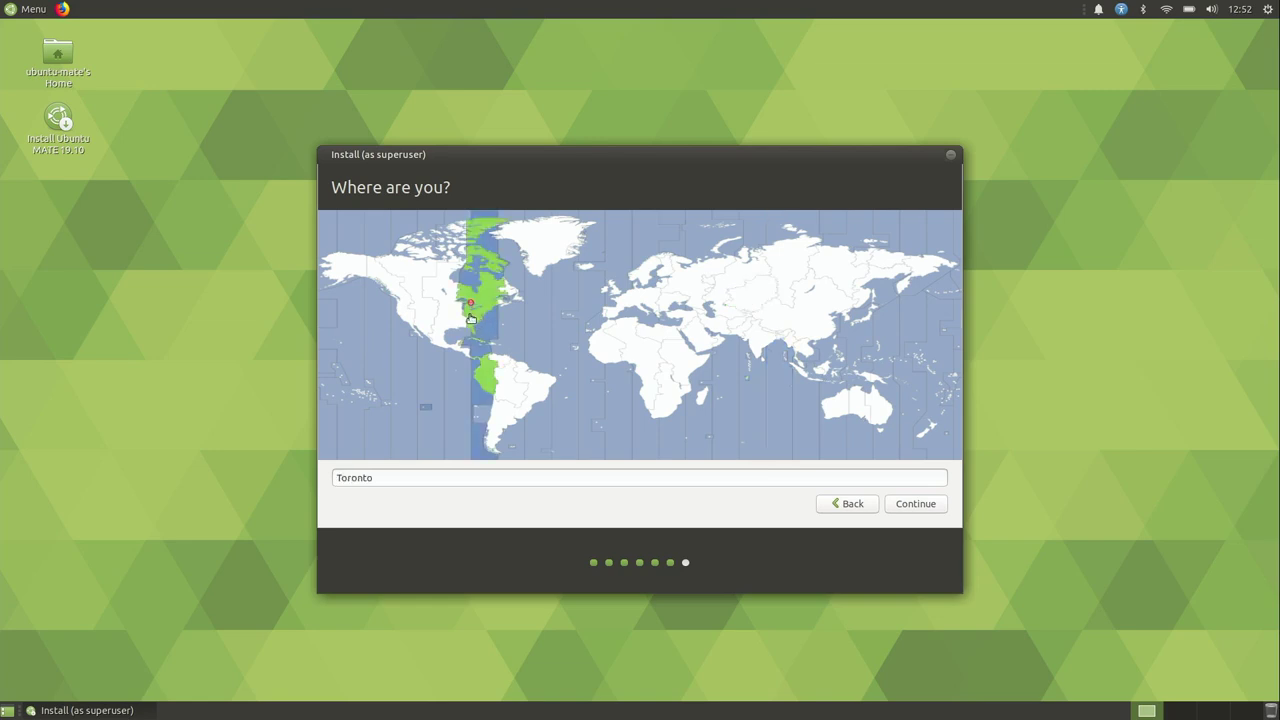
left_click(467, 304)
Step: Accept the location, enter the user's name, computer name and password, and continue installing
left_click(914, 505)
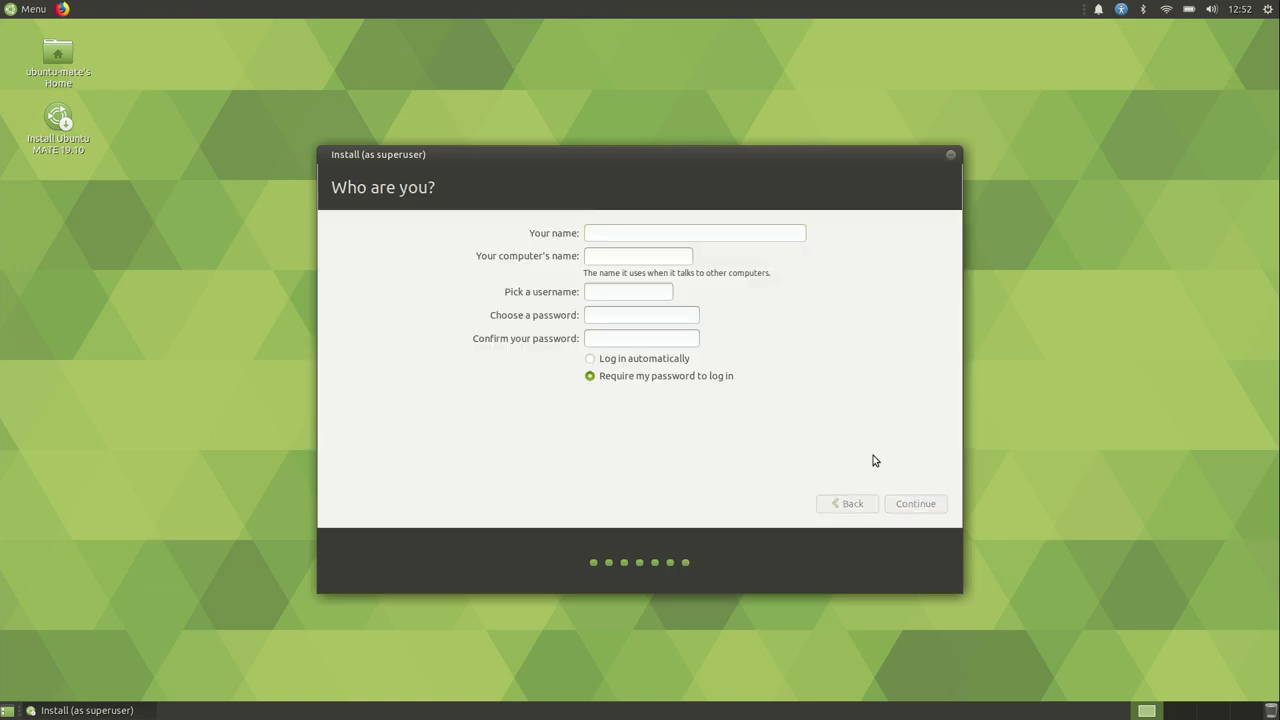
type("Jay")
key("Tab")
key("Tab")
key("Tab")
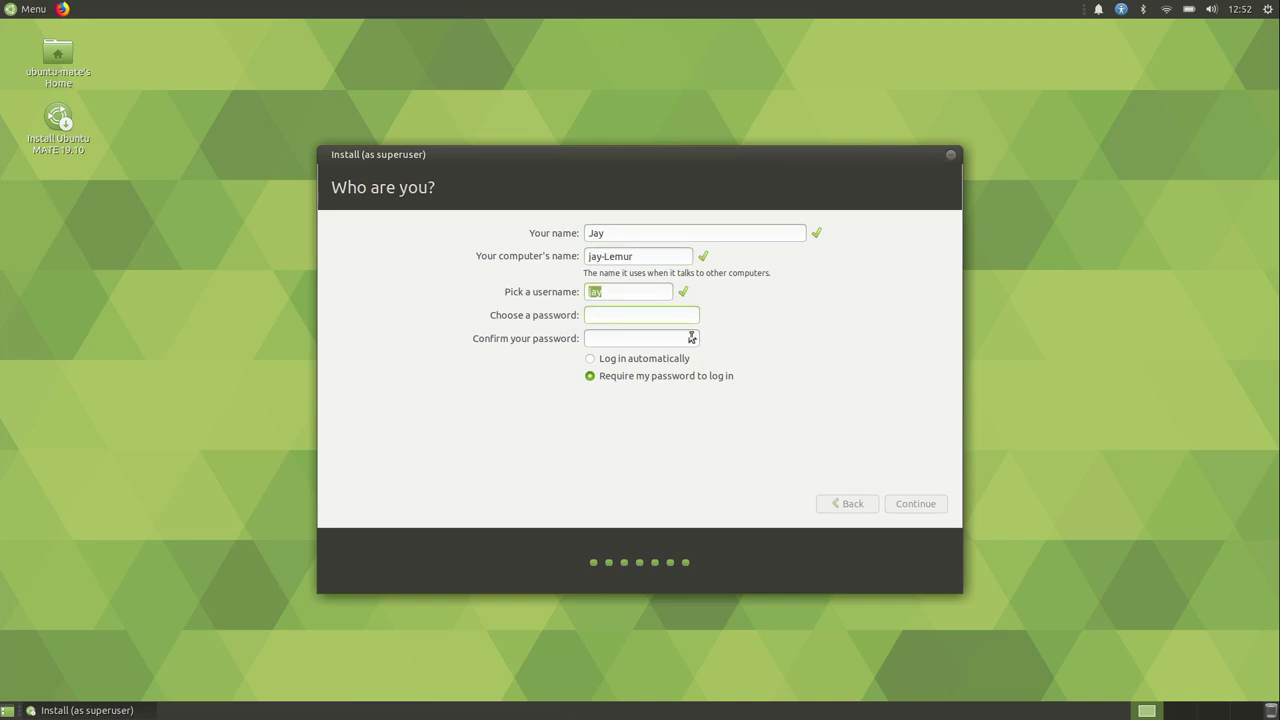
left_click_drag(646, 257, 540, 257)
type("*********")
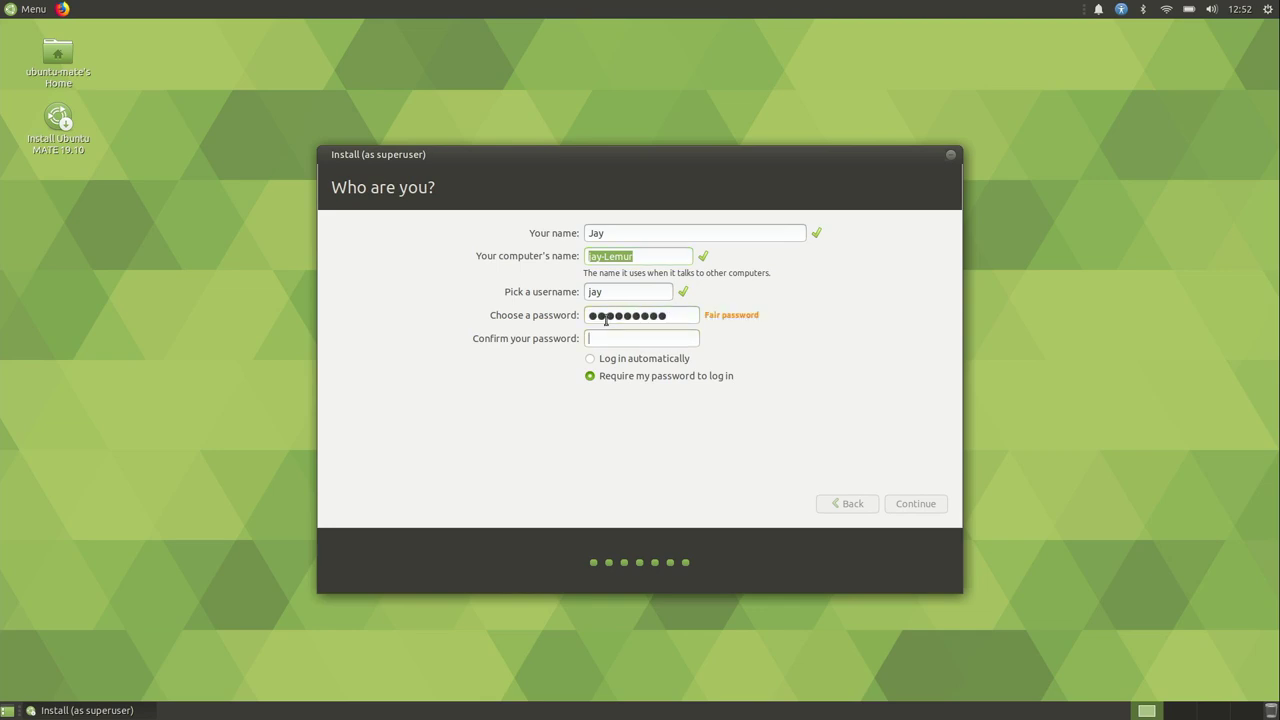
type("*********")
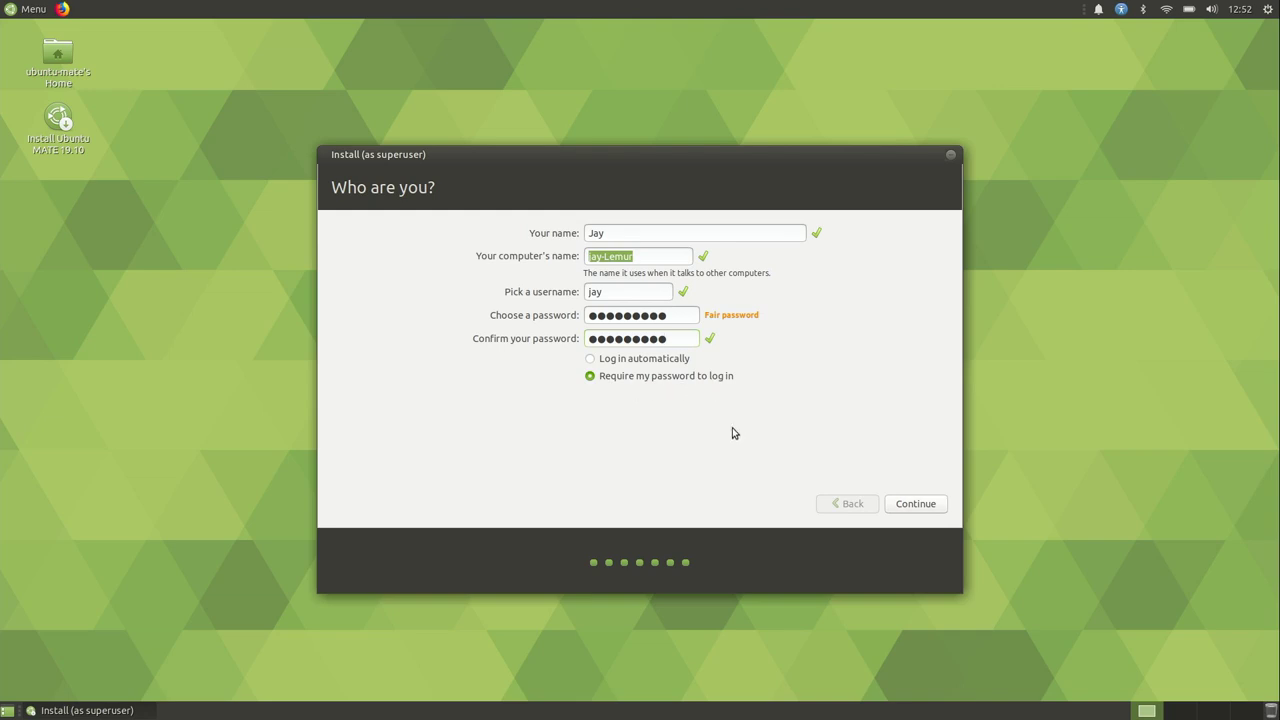
left_click(918, 510)
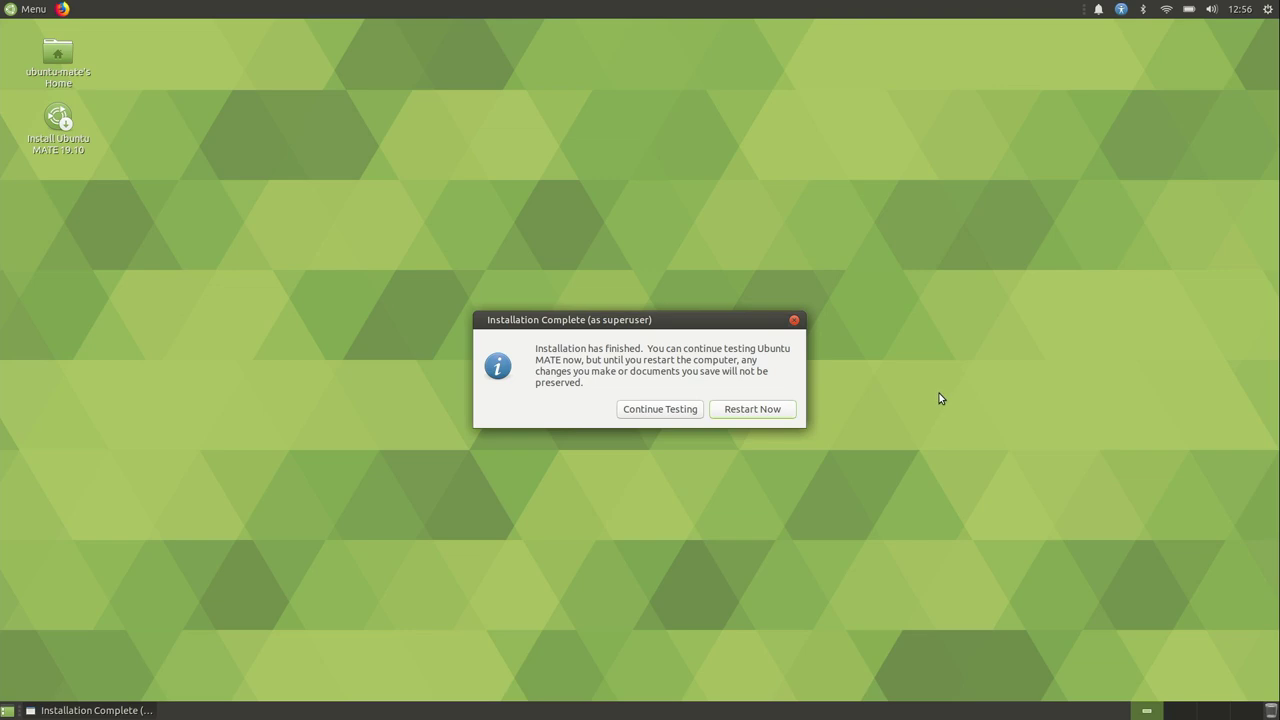
Step: Choose Restart Now in the Installation Complete dialog
left_click(732, 412)
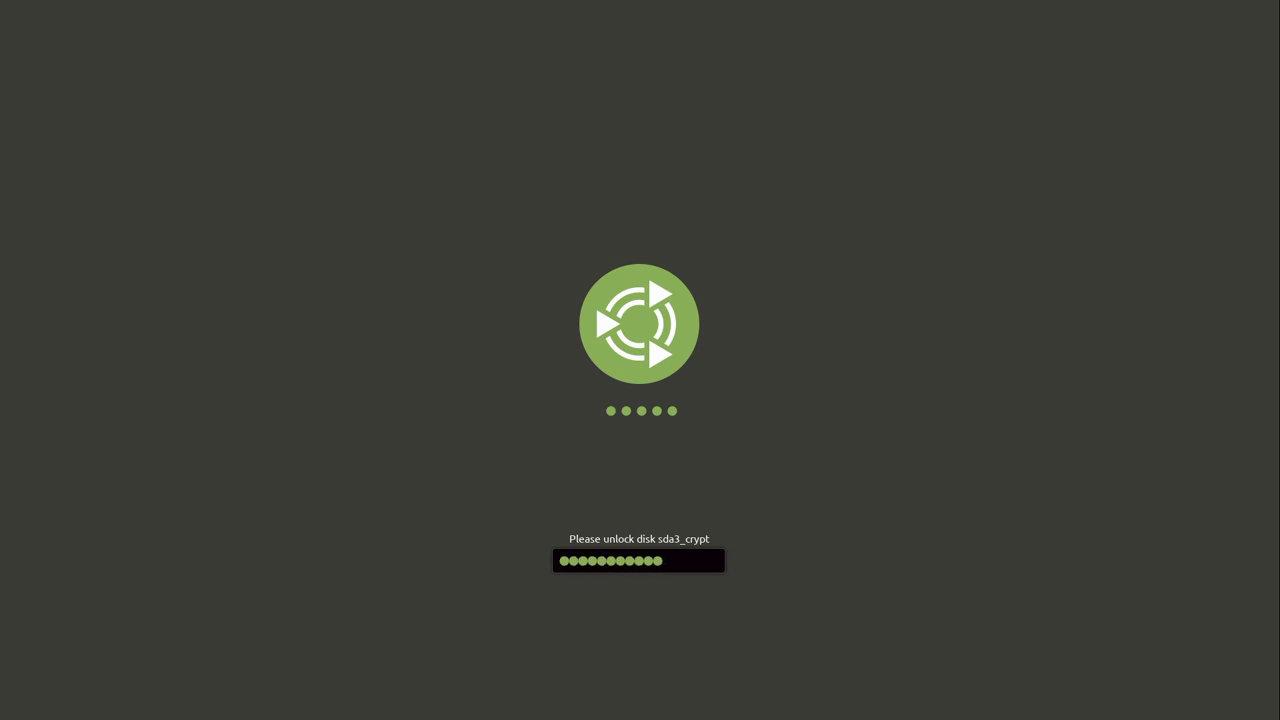
Step: Type the encryption passphrase at the sda3_crypt unlock prompt
type("**")
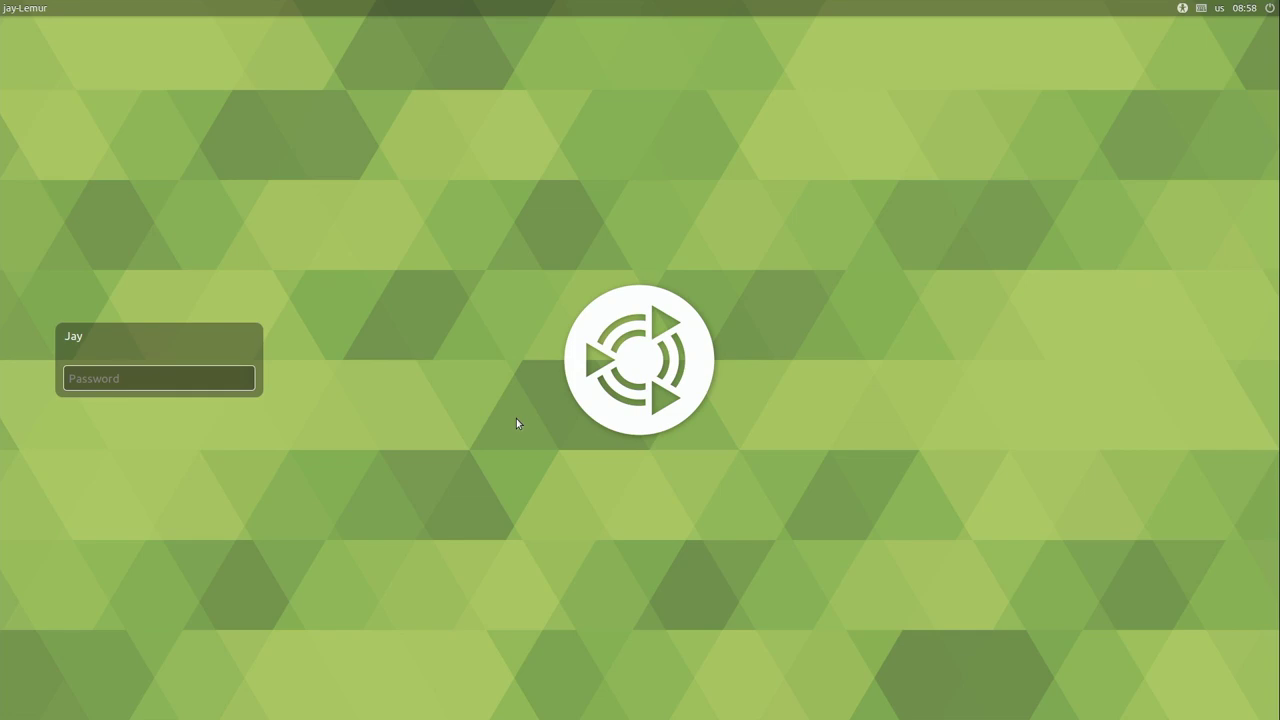
Step: Start typing the account password in the login screen's Password field
type("•")
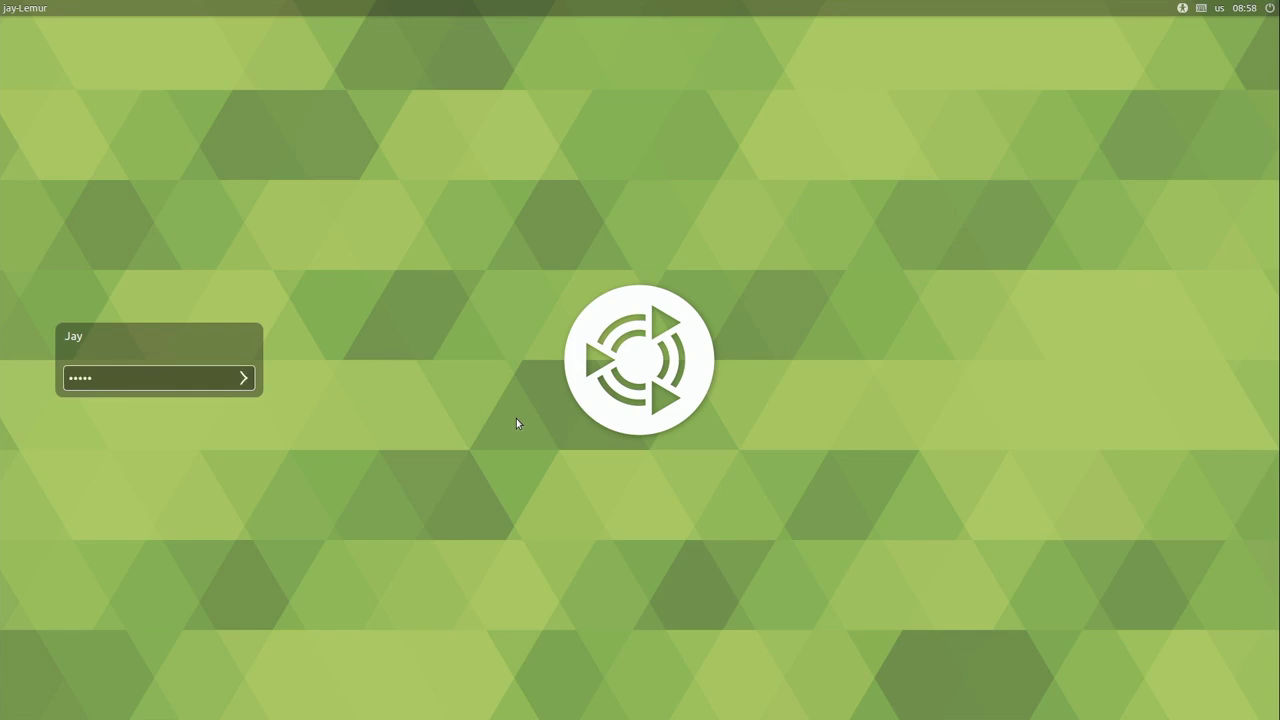